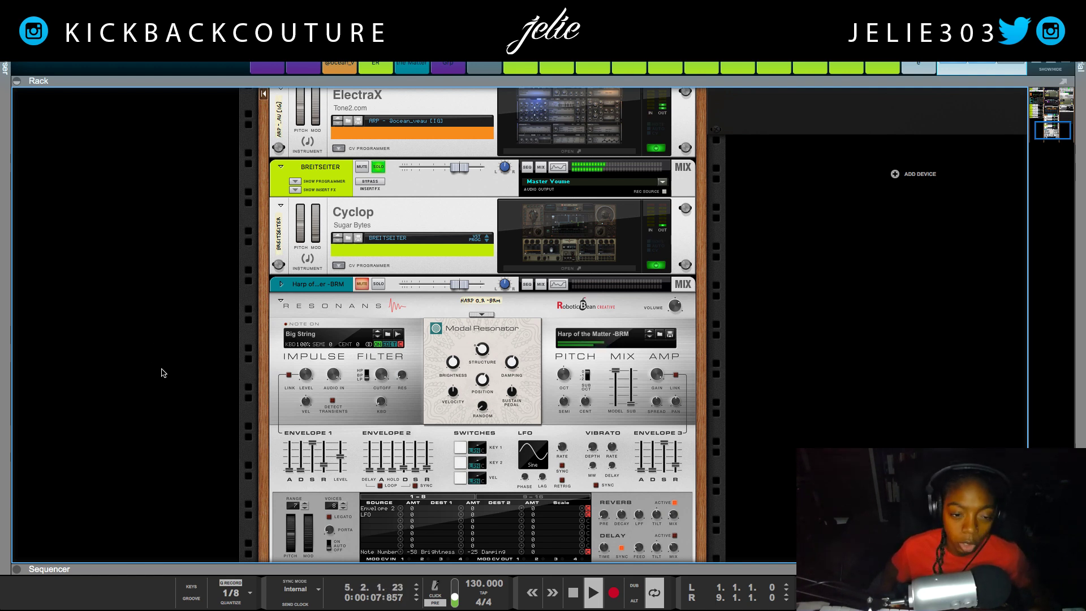
Show the insert effects of the BREITSEITER channel and select the Sidechain ReAction device
scroll(157, 361, "up", 5)
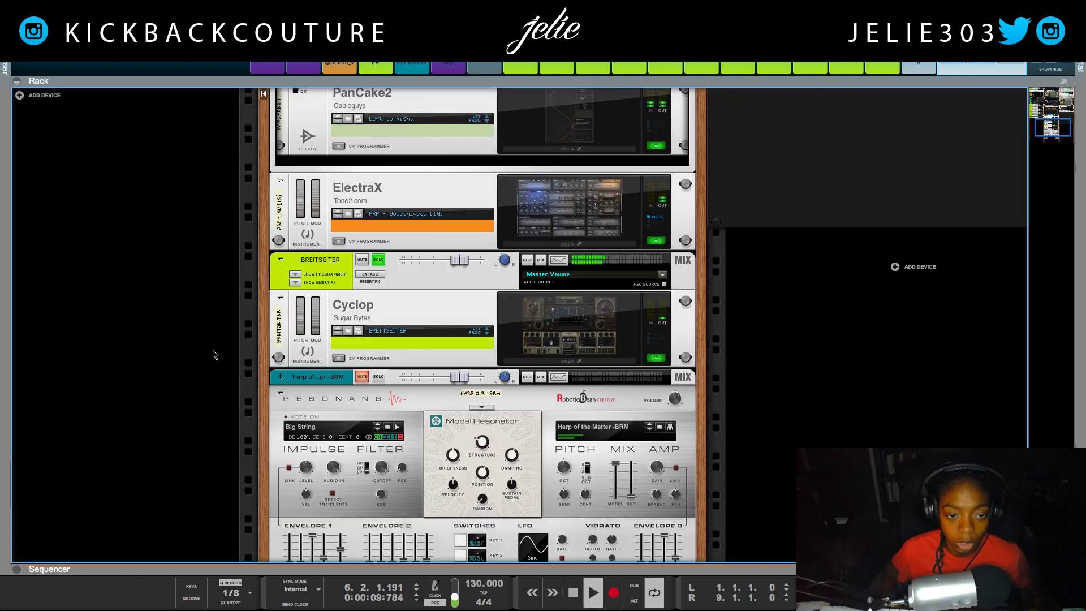
left_click(296, 283)
scroll(278, 327, "down", 4)
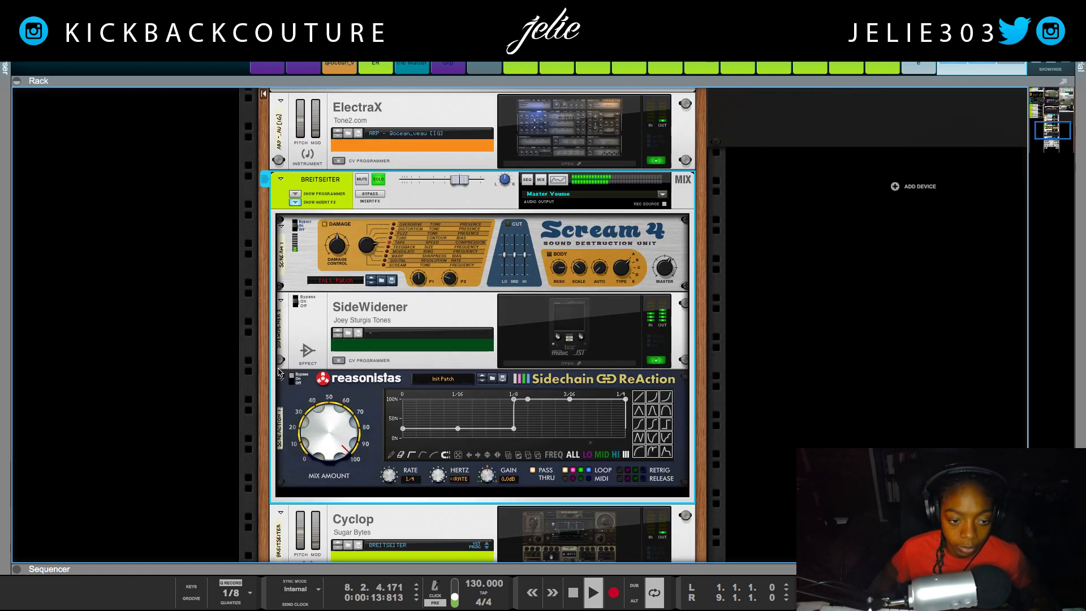
left_click(349, 385)
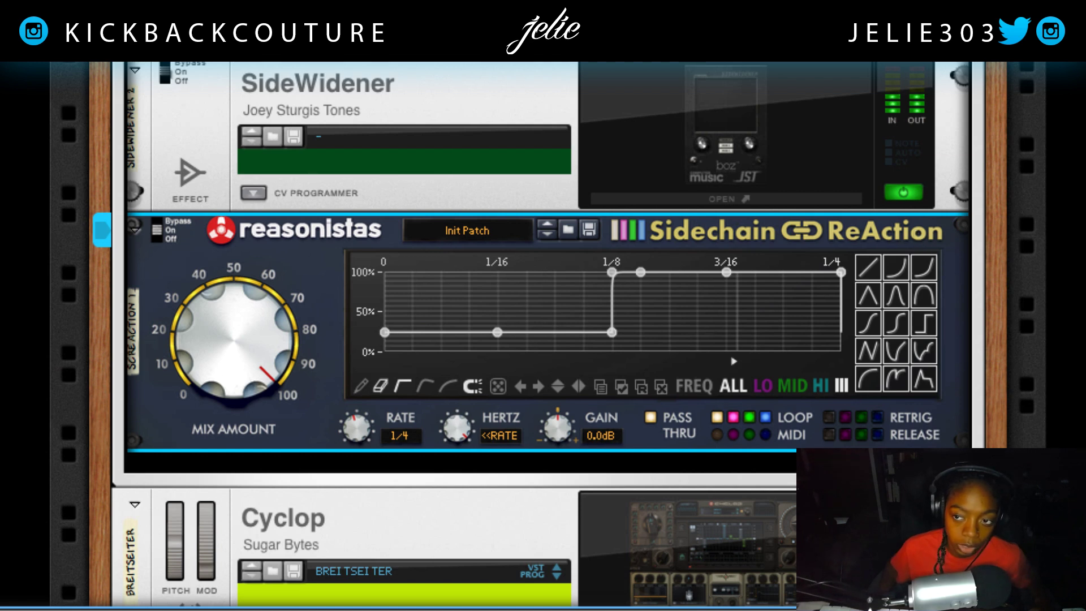
Play the track and compare the sound with Sidechain ReAction bypassed and switched on
key("space")
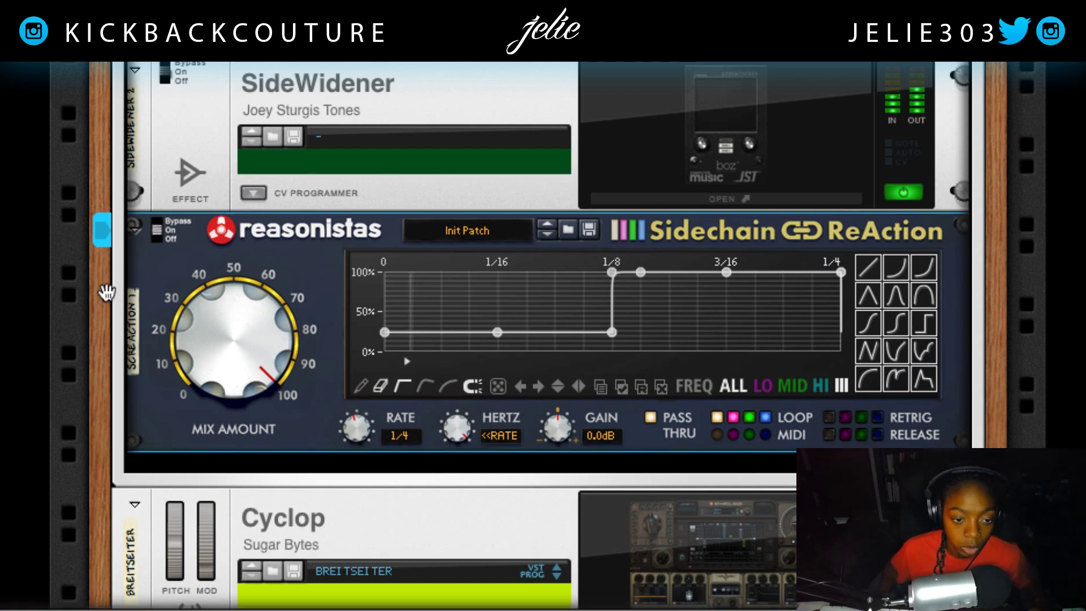
left_click(157, 225)
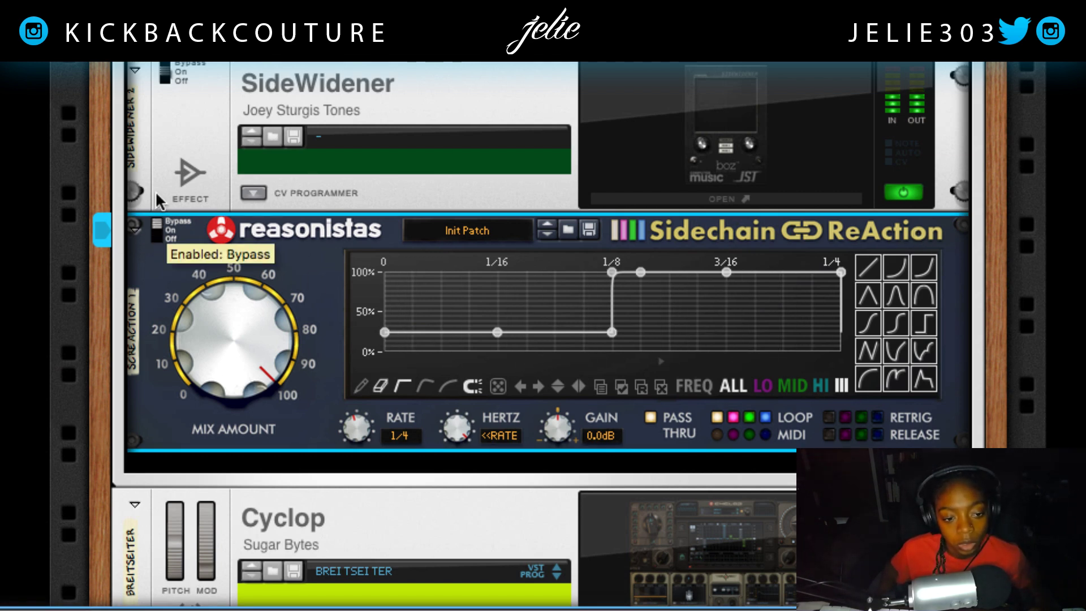
left_click(158, 229)
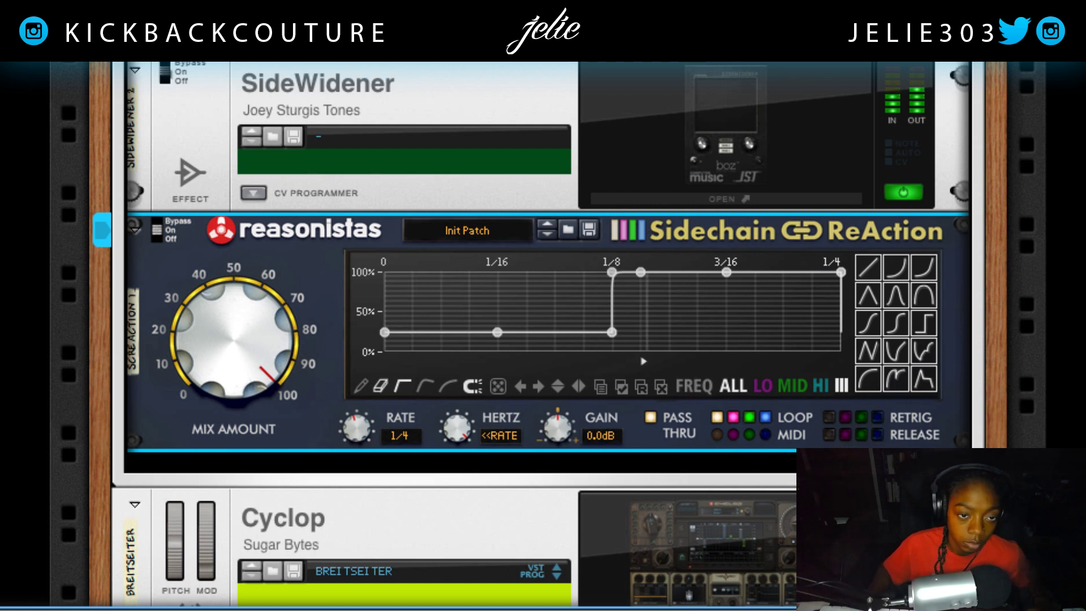
Review the LO, MID and HI band curves of Sidechain ReAction and return to the ALL curve
left_click(325, 358)
left_click(292, 260)
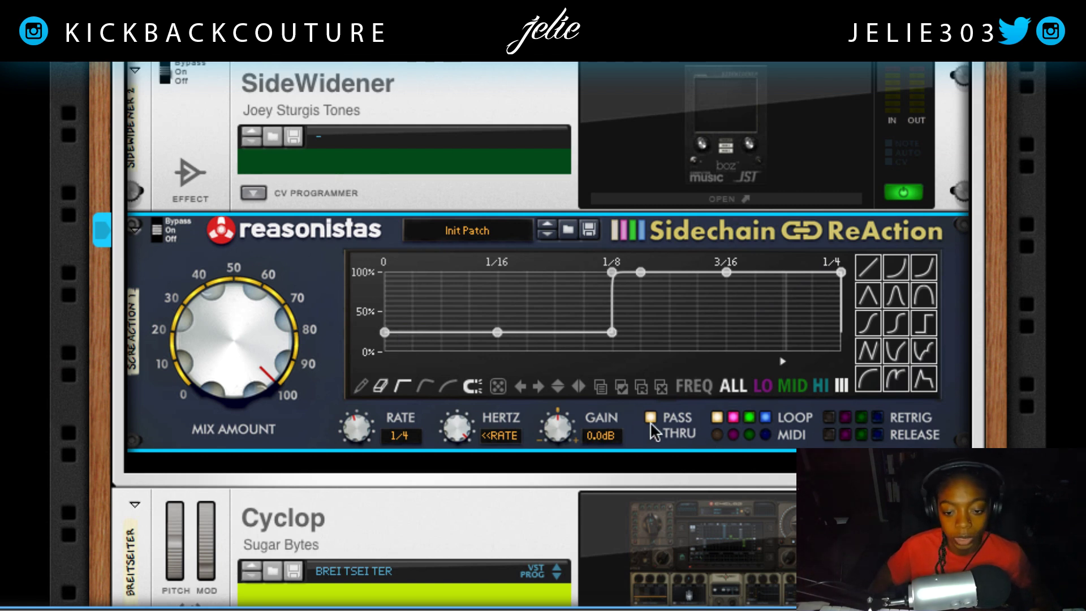
left_click(764, 386)
left_click(793, 386)
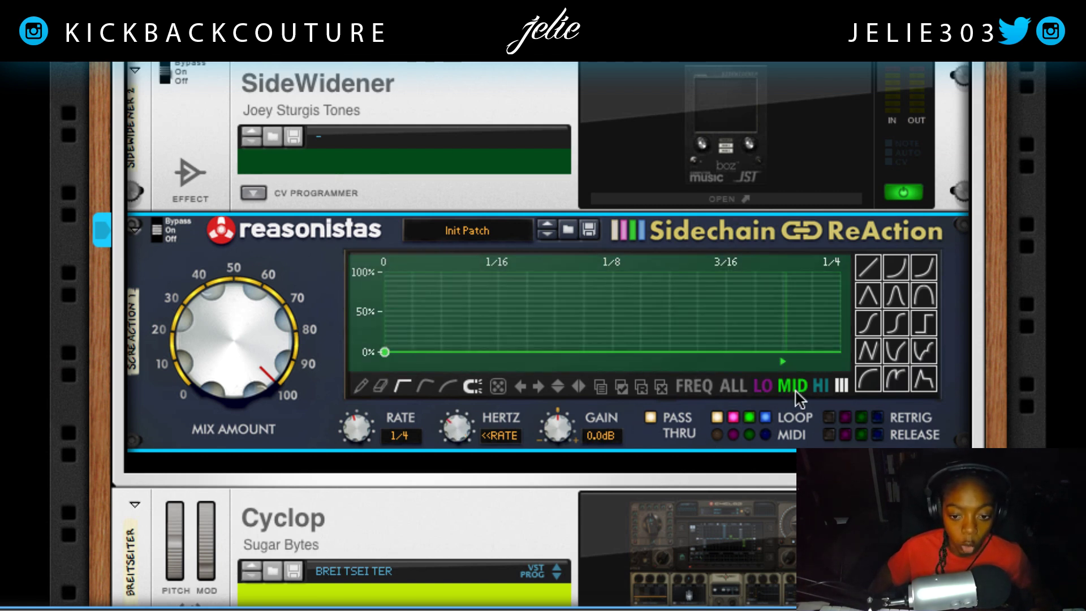
left_click(824, 388)
left_click(731, 391)
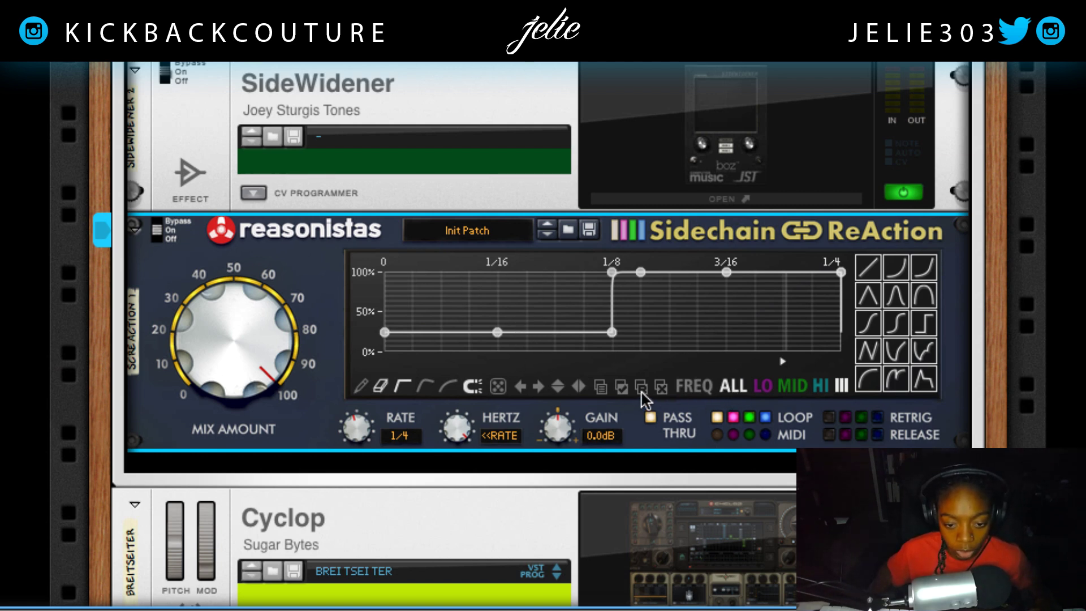
Clear the ALL curve and raise its starting point from the baseline to 100%
left_click(657, 390)
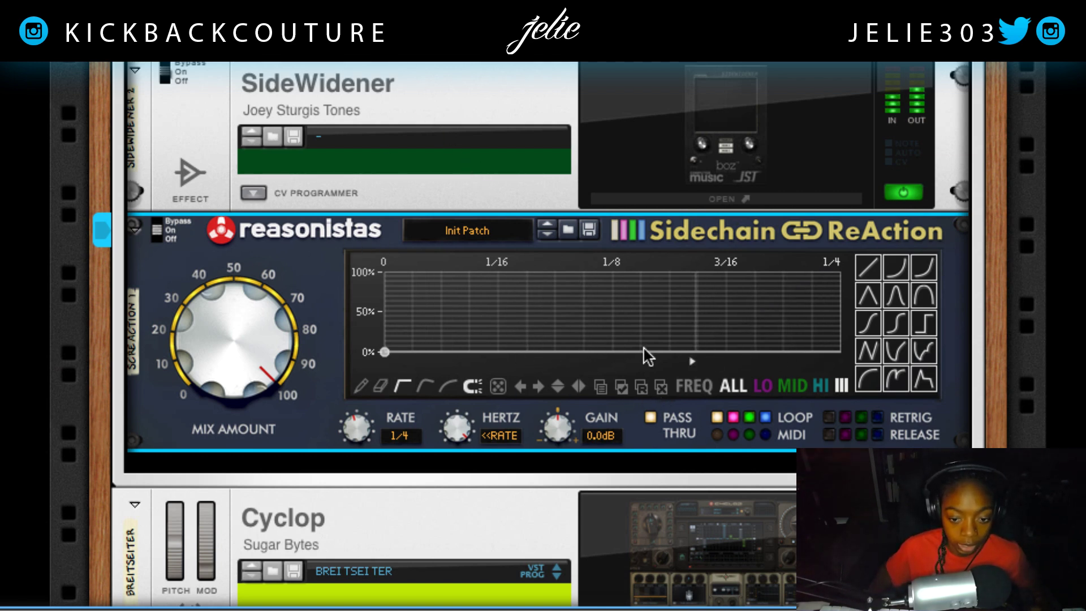
left_click(385, 353)
left_click_drag(386, 352, 385, 272)
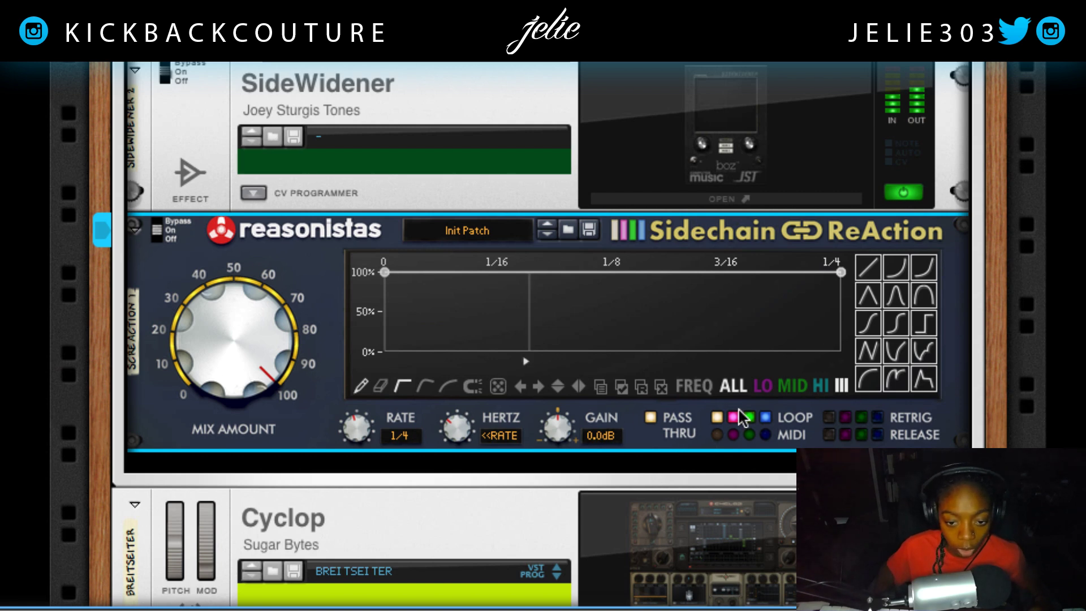
Add a point to the LO band's curve and place it at 1/8 and 100%
left_click(764, 387)
left_click(507, 335)
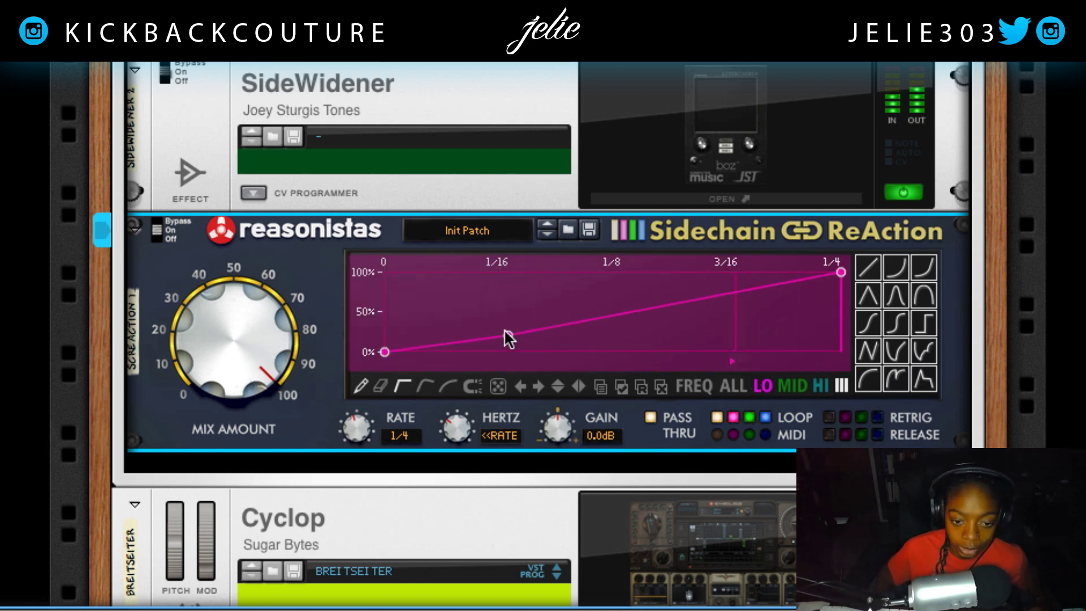
left_click_drag(508, 335, 609, 216)
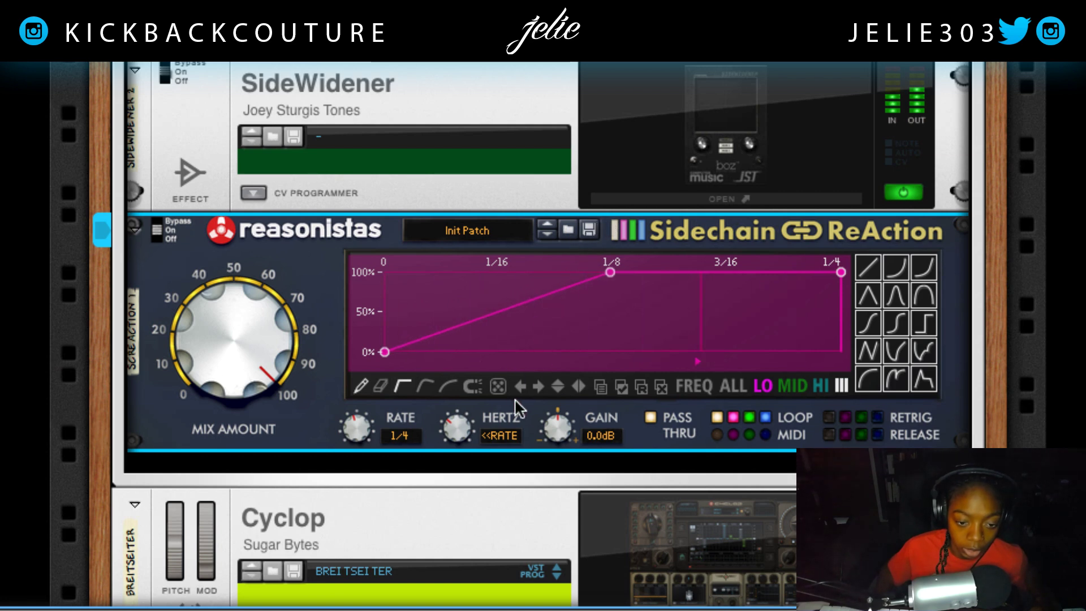
mouse_move(610, 271)
left_mouse_down()
mouse_move(642, 263)
mouse_move(611, 265)
left_mouse_up()
mouse_move(381, 354)
left_mouse_down()
mouse_move(456, 363)
mouse_move(361, 356)
left_mouse_up()
Check the band crossover frequencies from the ALL curve and return to that curve
left_click(726, 387)
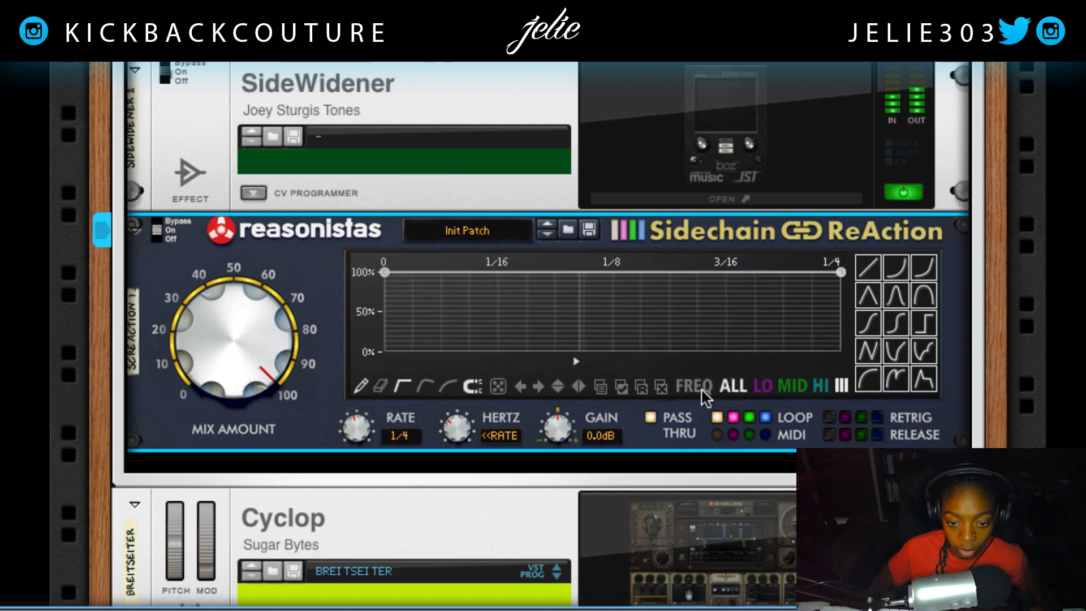
left_click(682, 387)
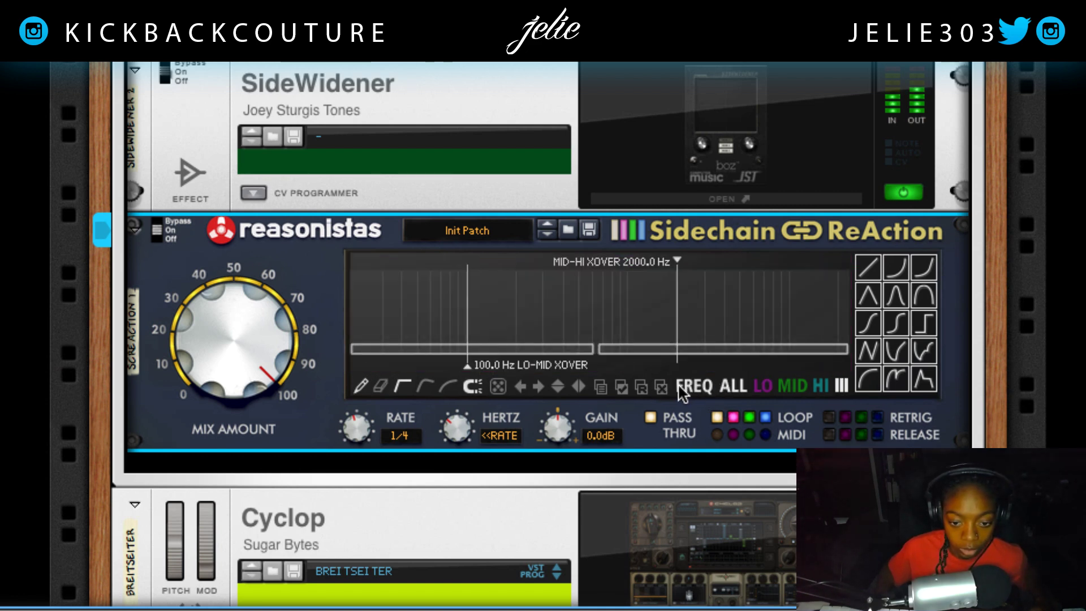
left_click(742, 387)
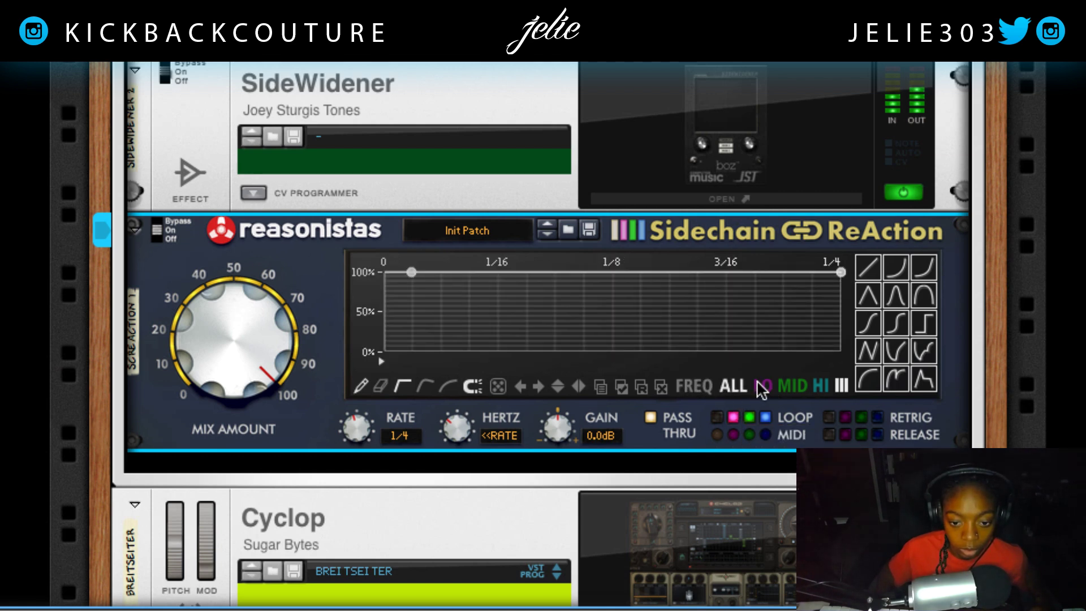
Move the middle point of the LO band's curve to 3/16 at 0%
left_click(762, 387)
left_click_drag(615, 272, 714, 413)
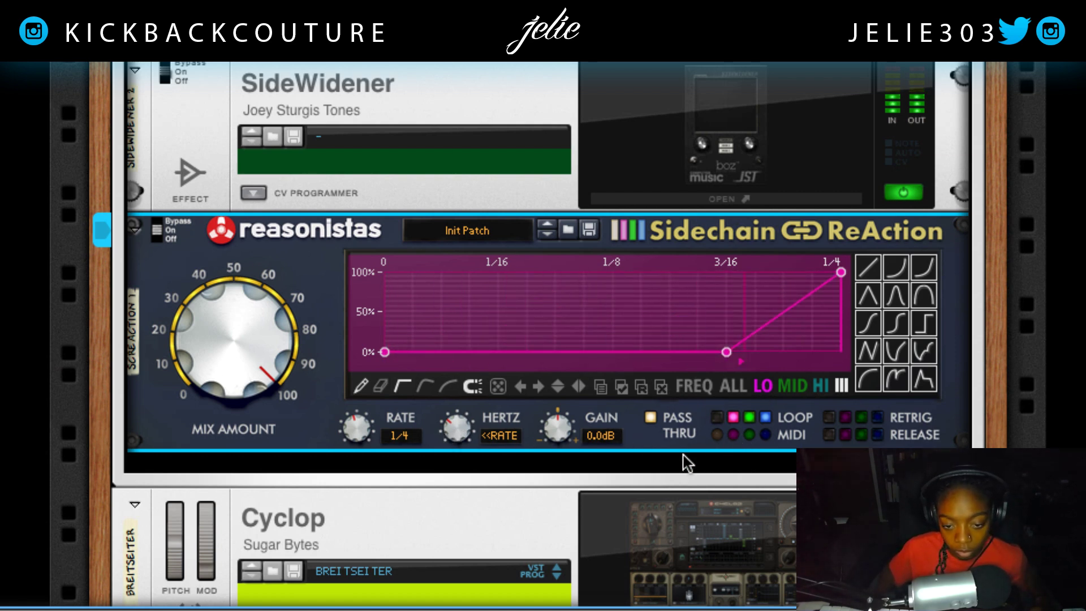
Turn off Pass Thru and leave looping switched on for the ALL curve
left_click(716, 421)
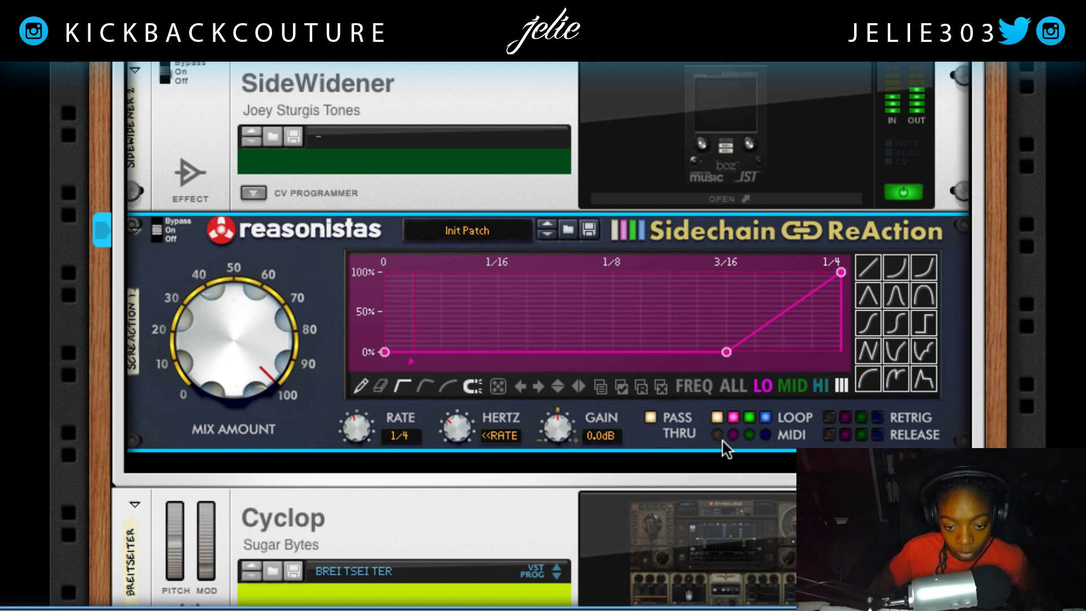
left_click(651, 419)
left_click(716, 419)
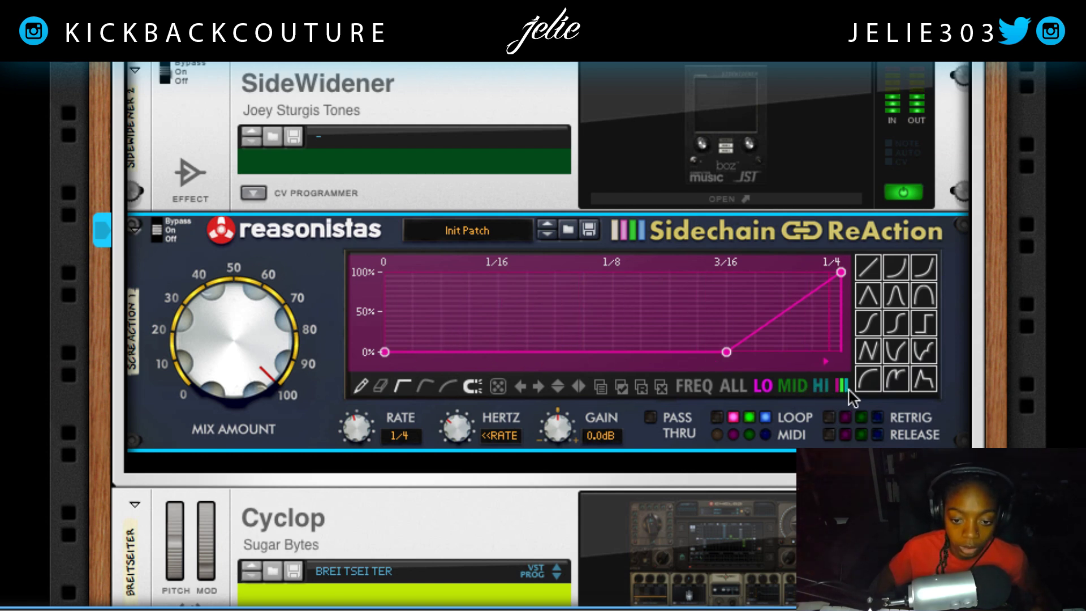
left_click(717, 417)
Apply the smooth bell preset shape to the MID band's curve and move its last point to 1/4 at about 55%
left_click(797, 387)
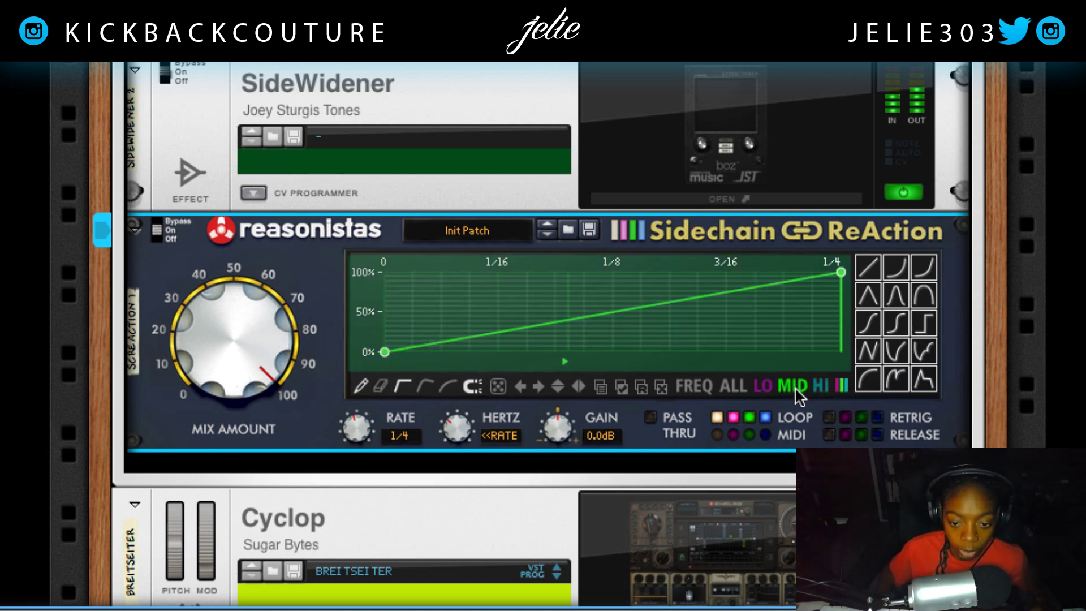
left_click(611, 311)
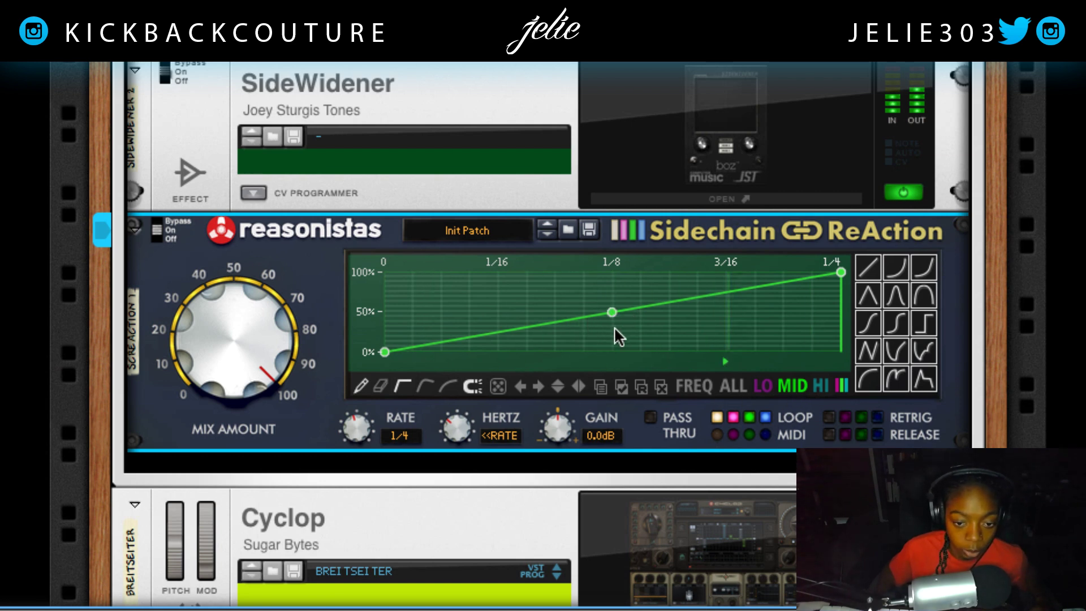
left_click_drag(610, 311, 612, 272)
left_click(895, 295)
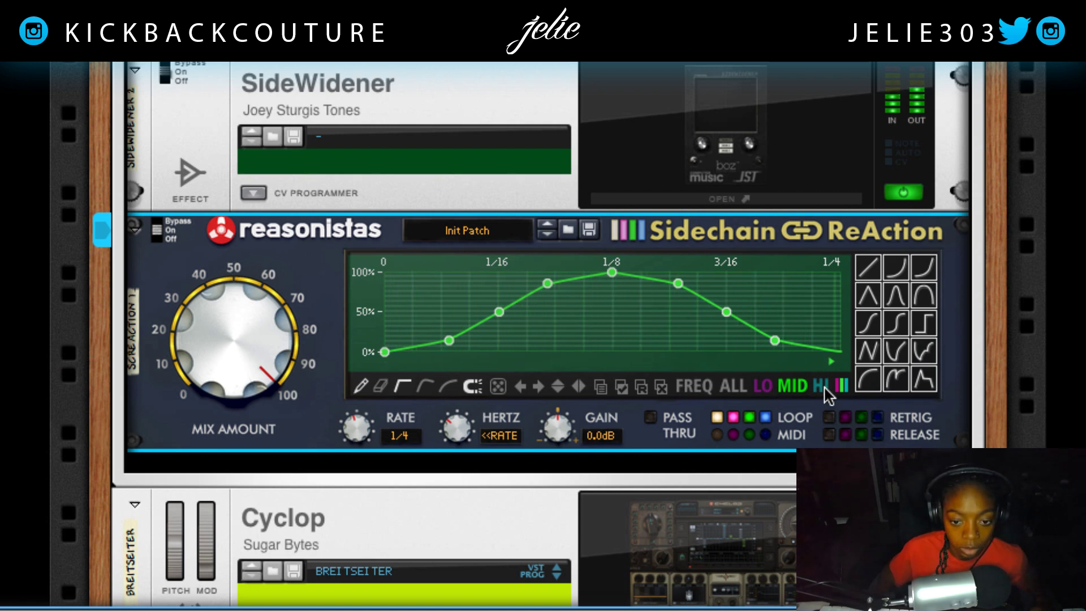
left_click_drag(777, 341, 853, 311)
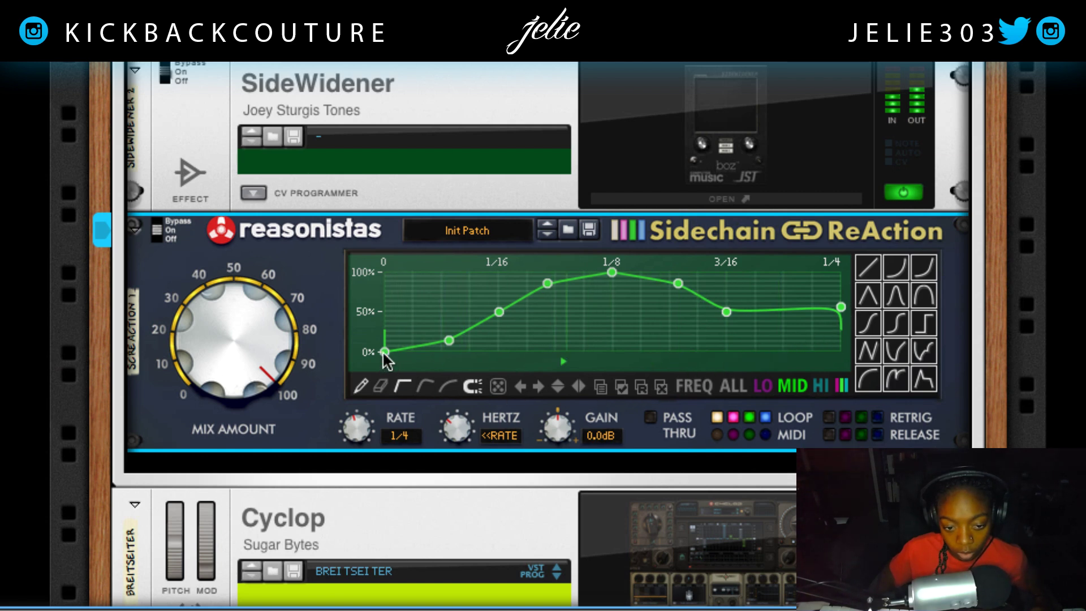
left_click(403, 388)
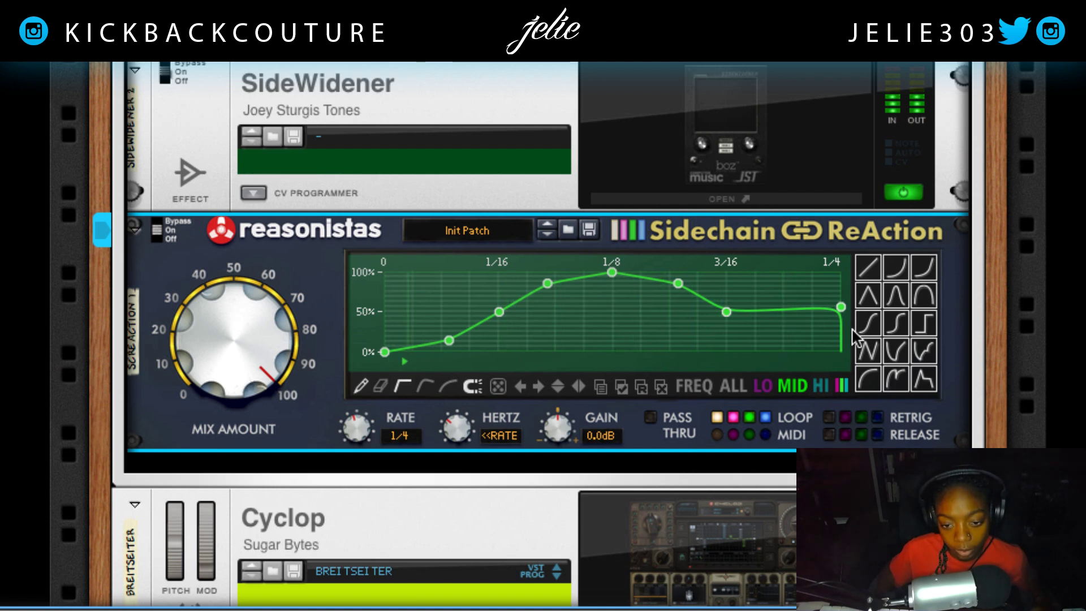
Apply the preset shape with an early peak, a mid-level plateau and a final fall to the HI band's curve
left_click(829, 387)
left_click(868, 381)
left_click(905, 389)
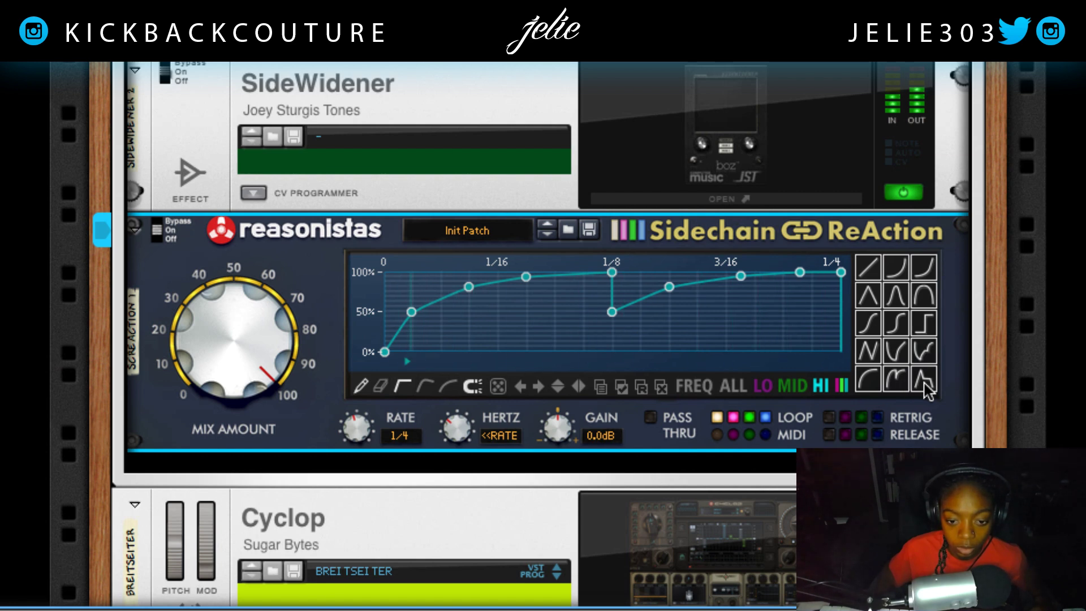
left_click(923, 380)
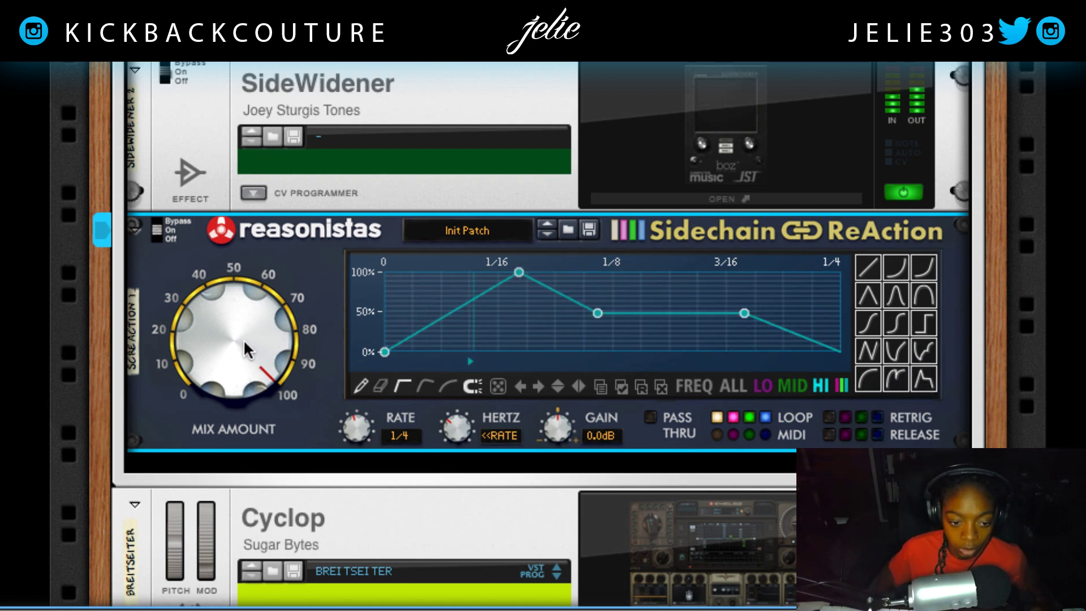
Sweep the Mix Amount down and return it to 100
left_click_drag(243, 338, 269, 514)
left_click_drag(212, 321, 186, 102)
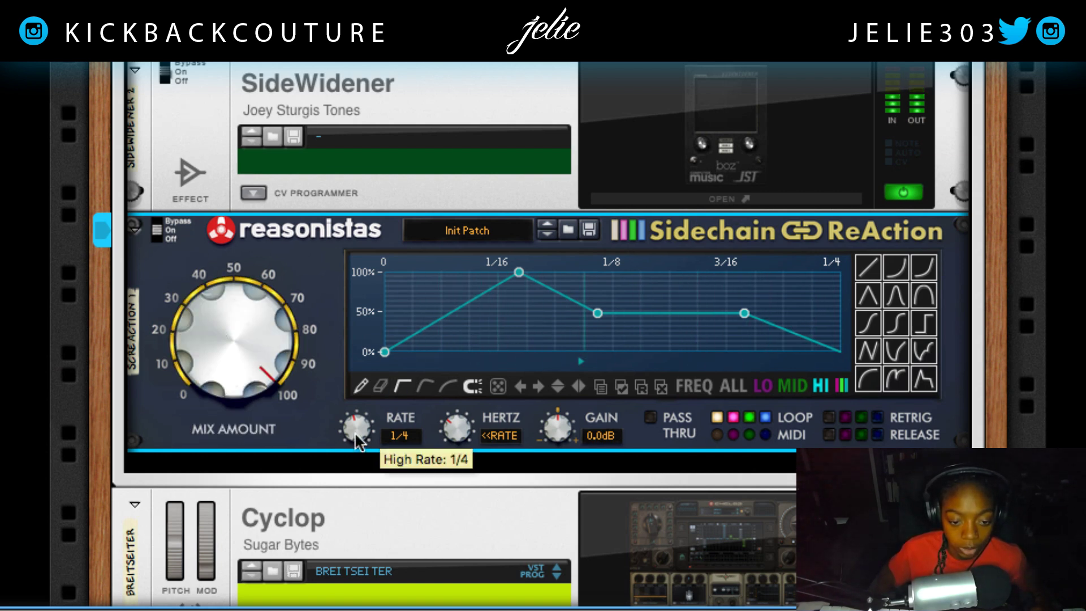
Set the HI band's rate to 1/1 and compare it with the LO, MID and ALL rates
left_click_drag(355, 437, 352, 433)
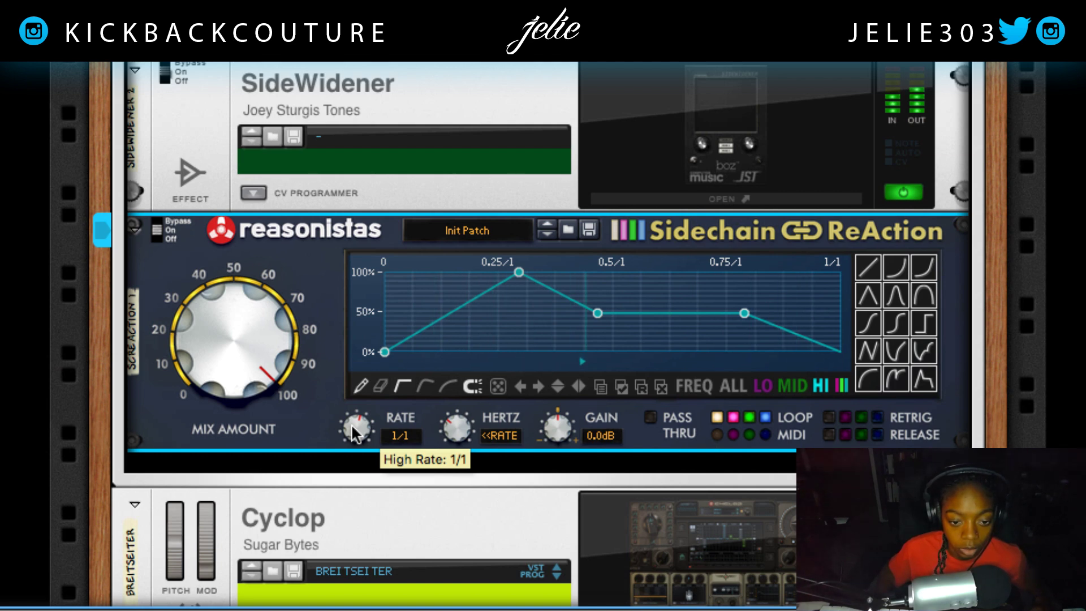
left_click(762, 385)
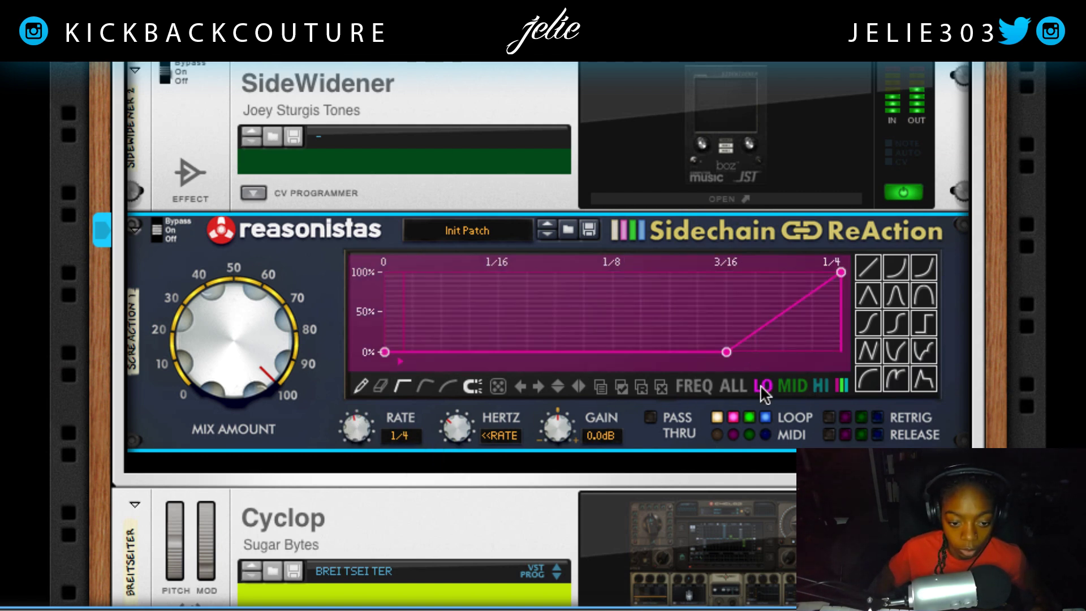
left_click(794, 385)
left_click(820, 386)
left_click(733, 386)
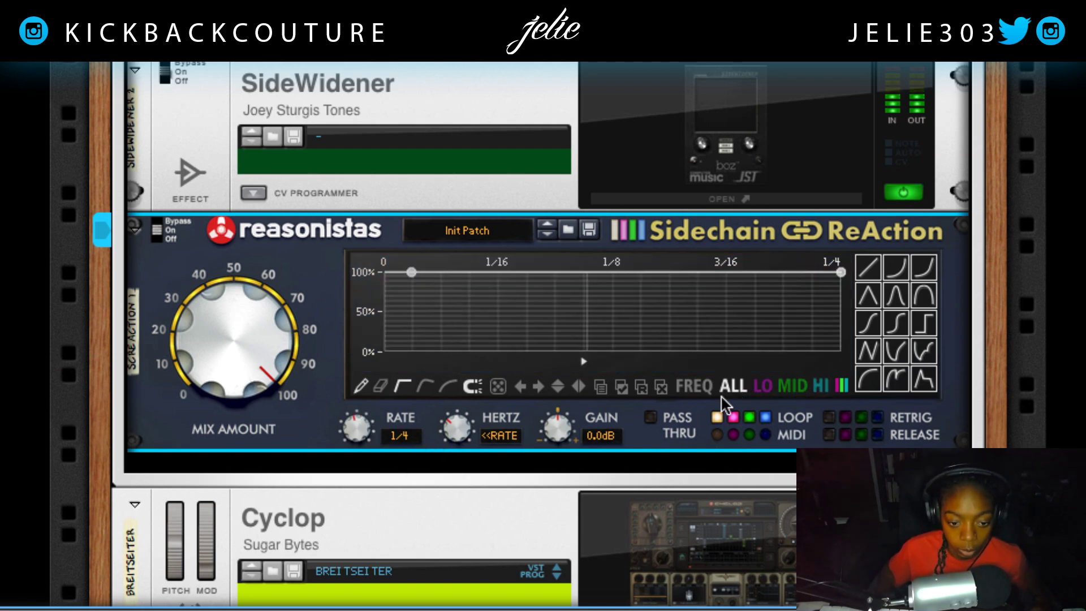
Try the rate control on the ALL and LO curves and set the MID band's rate to 1.5/1
mouse_move(369, 434)
left_mouse_down()
mouse_move(365, 411)
mouse_move(366, 451)
left_mouse_up()
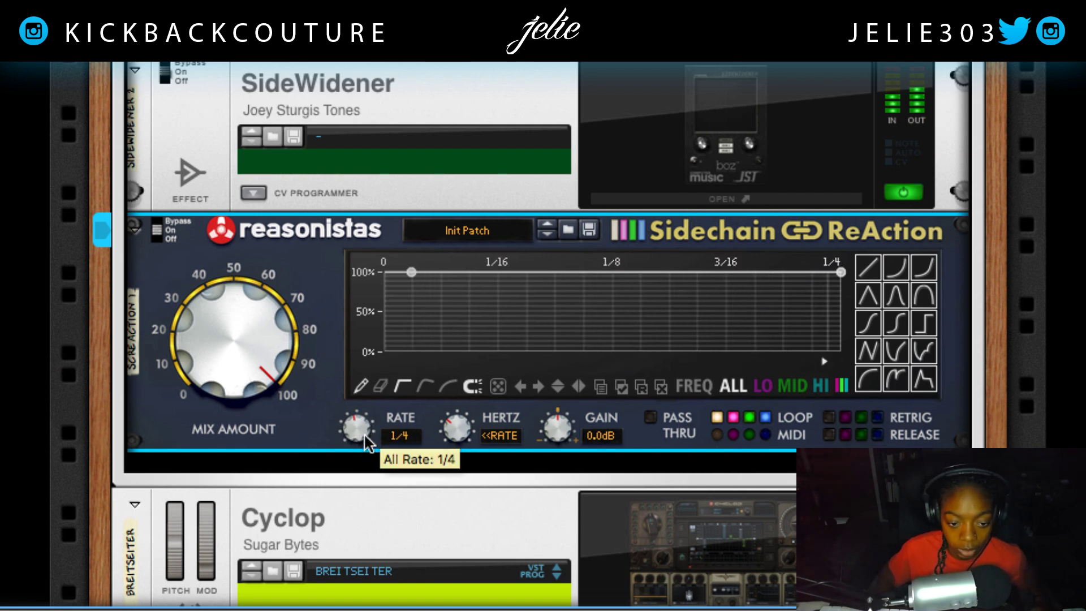
left_click(765, 387)
mouse_move(355, 423)
left_mouse_down()
mouse_move(352, 399)
mouse_move(365, 451)
mouse_move(355, 415)
left_mouse_up()
left_click(794, 387)
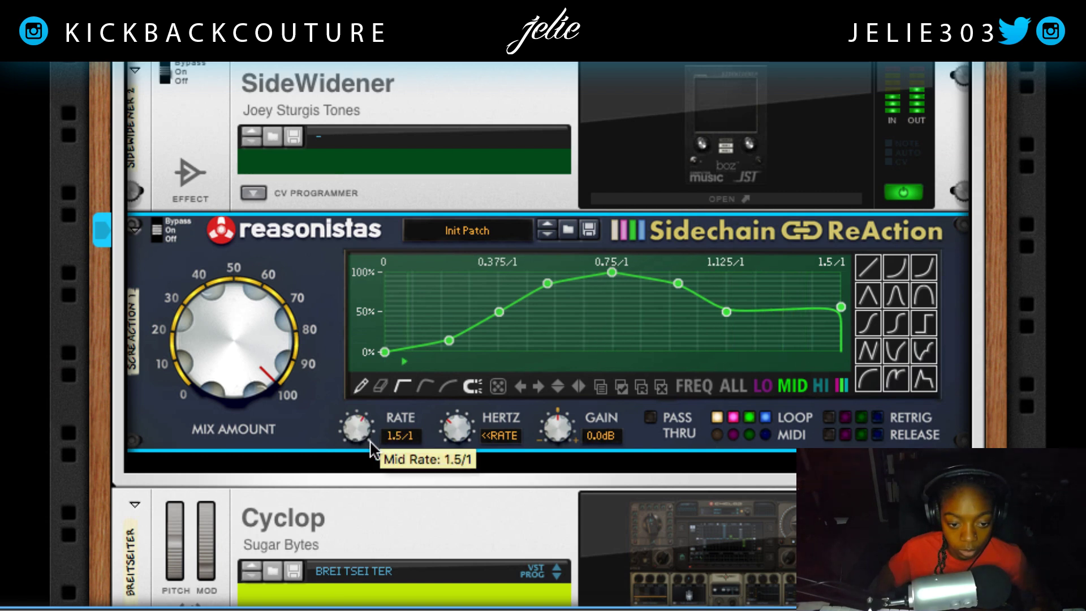
Set the HI band's rate to 1/4 and select the pencil tool for its curve
left_click(825, 387)
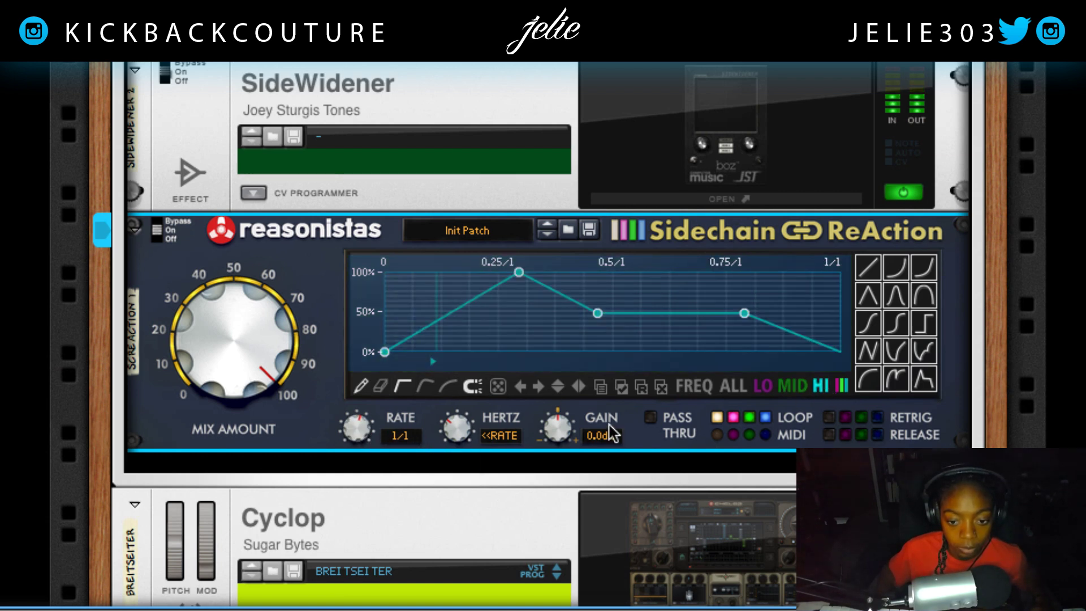
left_click_drag(362, 426, 361, 432)
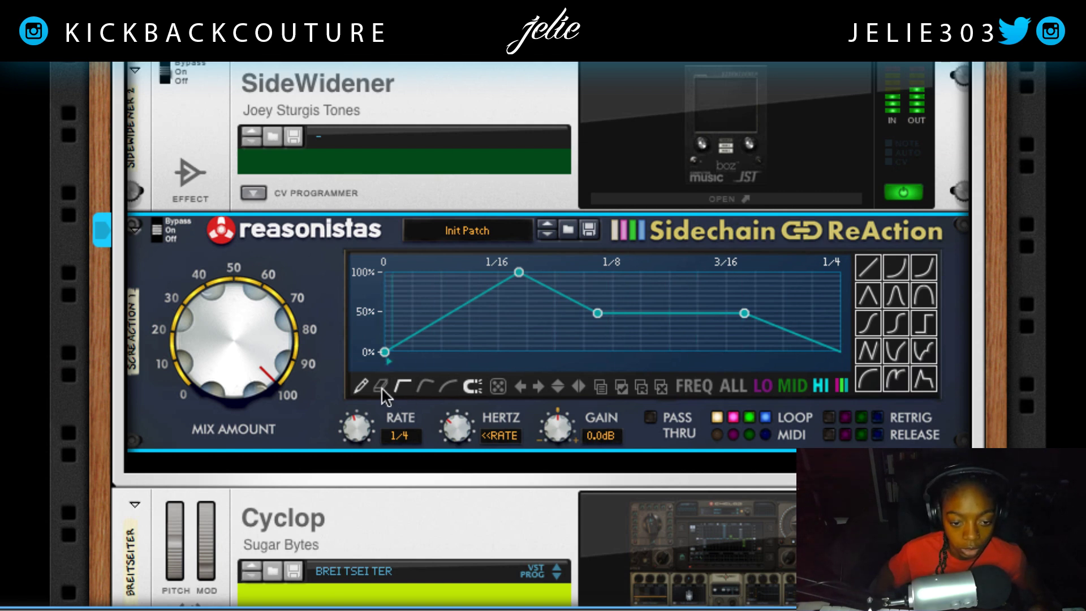
left_click(359, 387)
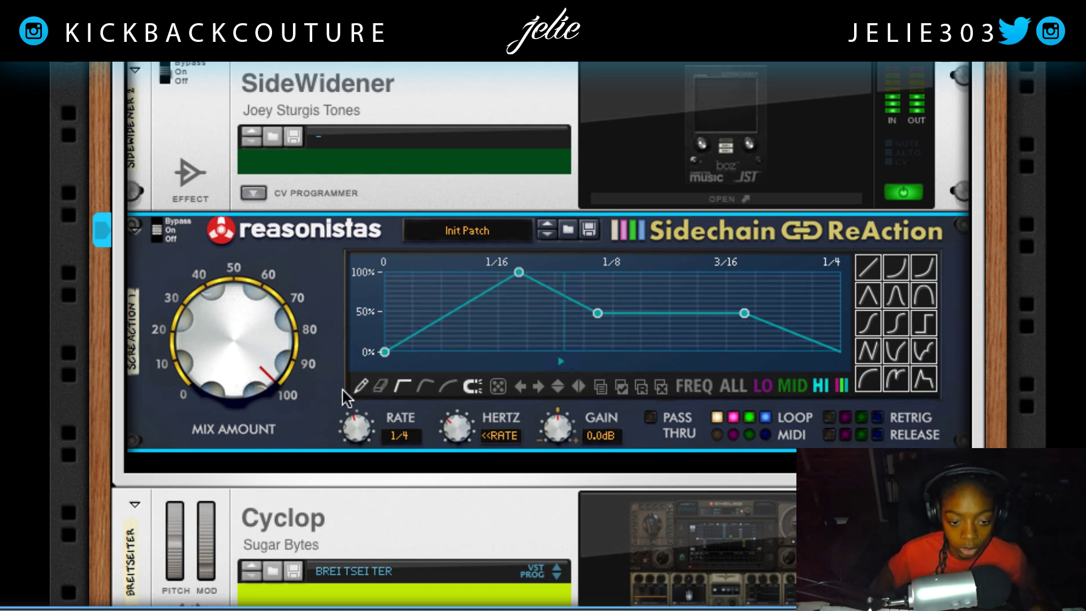
Erase the three raised points on the HI band's curve so only the starting point remains
left_click(380, 386)
left_click(518, 272)
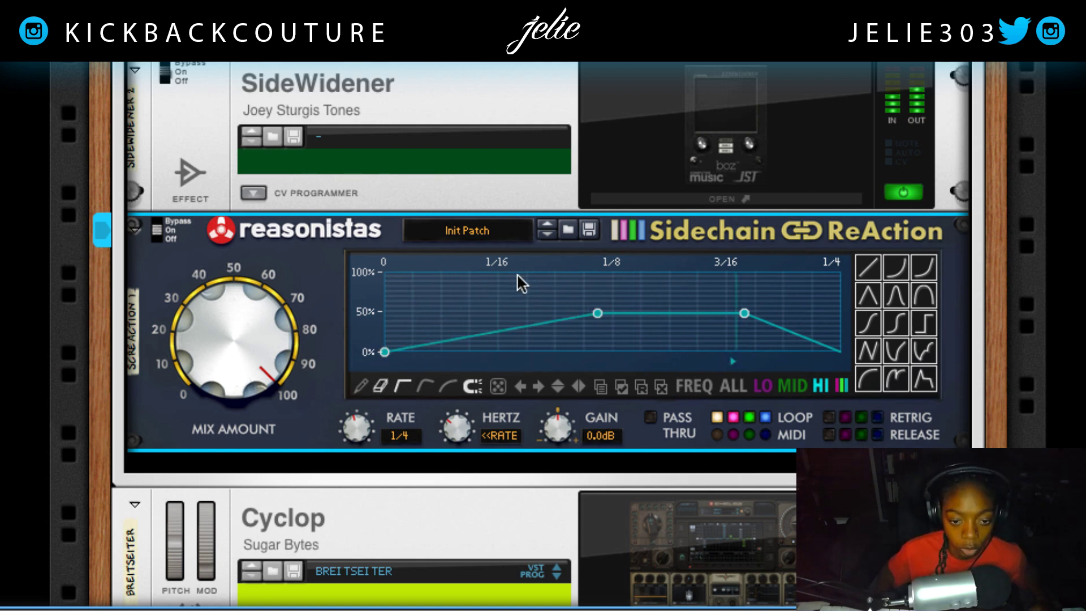
left_click(597, 312)
left_click(743, 312)
Draw a slightly rounded HI curve peak just before 1/16, raise it to 100%, and erase it again
left_click(424, 387)
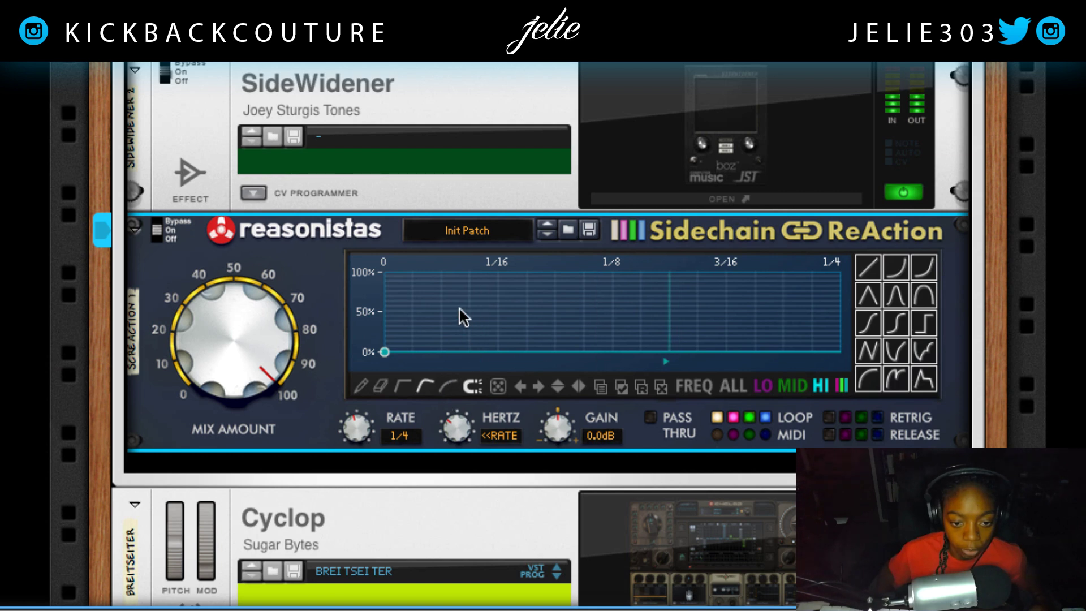
left_click(468, 282)
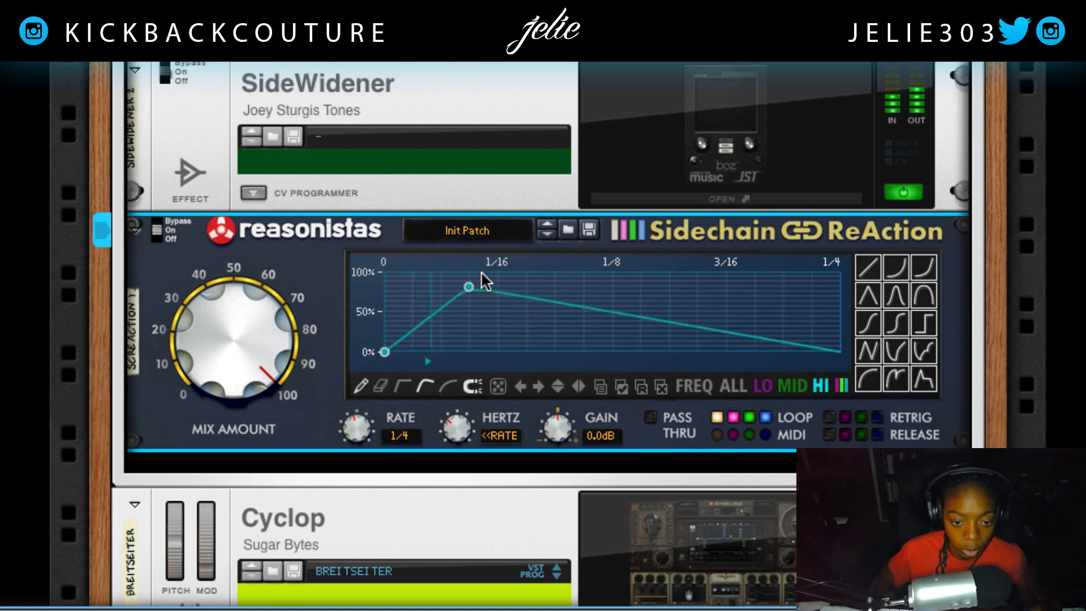
left_click_drag(468, 284, 466, 259)
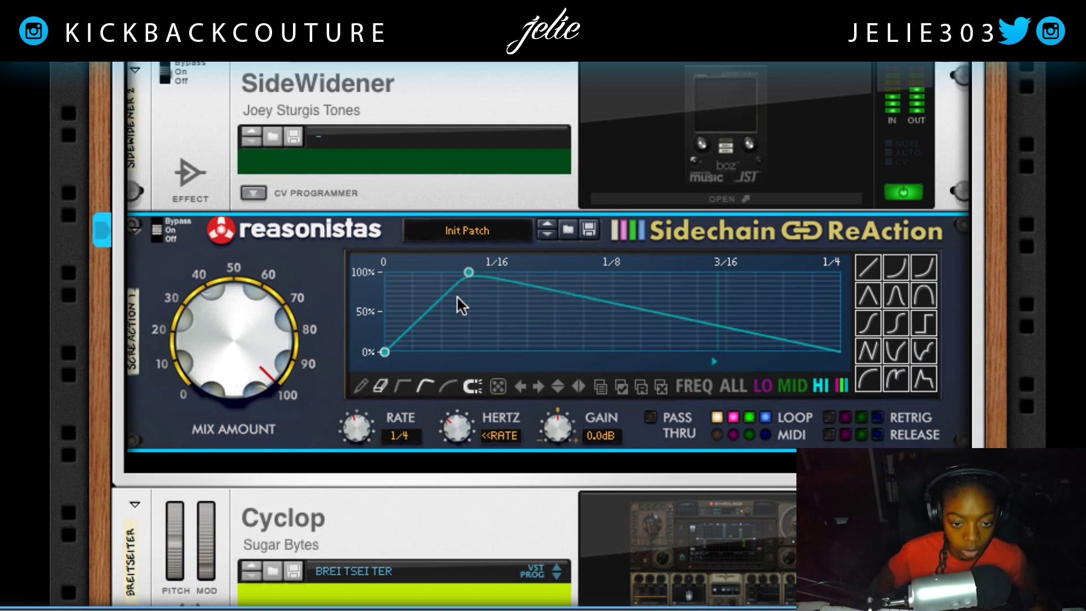
double_click(468, 271)
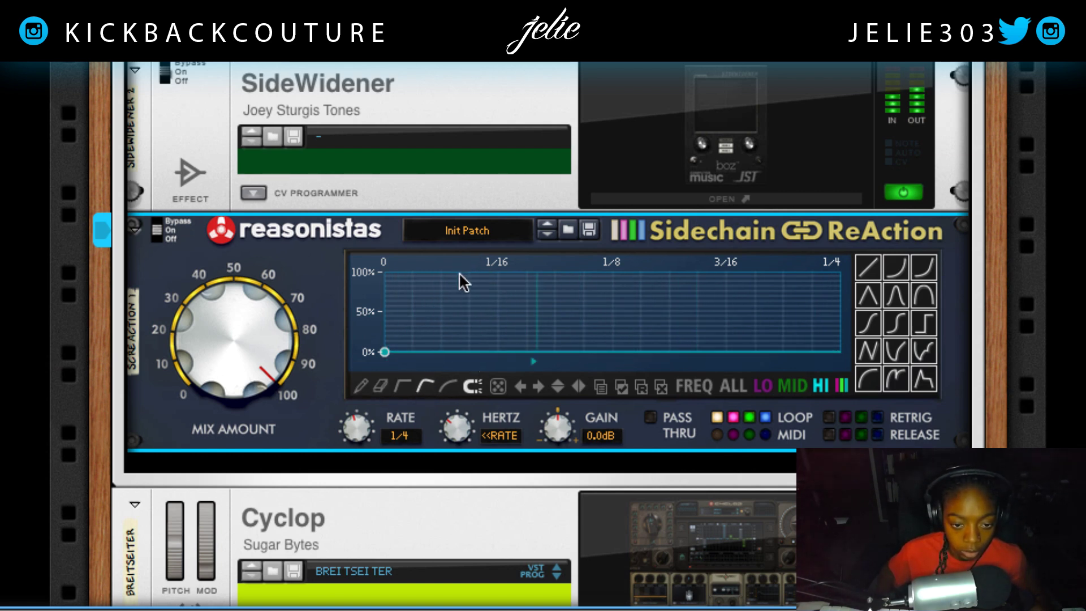
Redraw the HI peak at 100%, give it the most rounded curve type, and move it to about 1/16
left_click(360, 389)
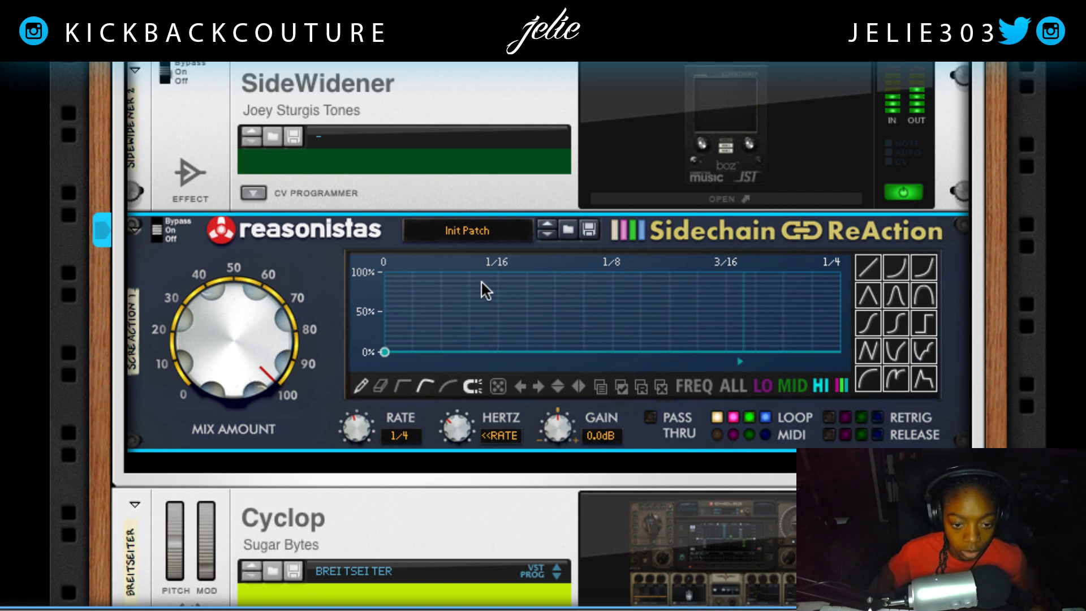
left_click(470, 272)
left_click(405, 388)
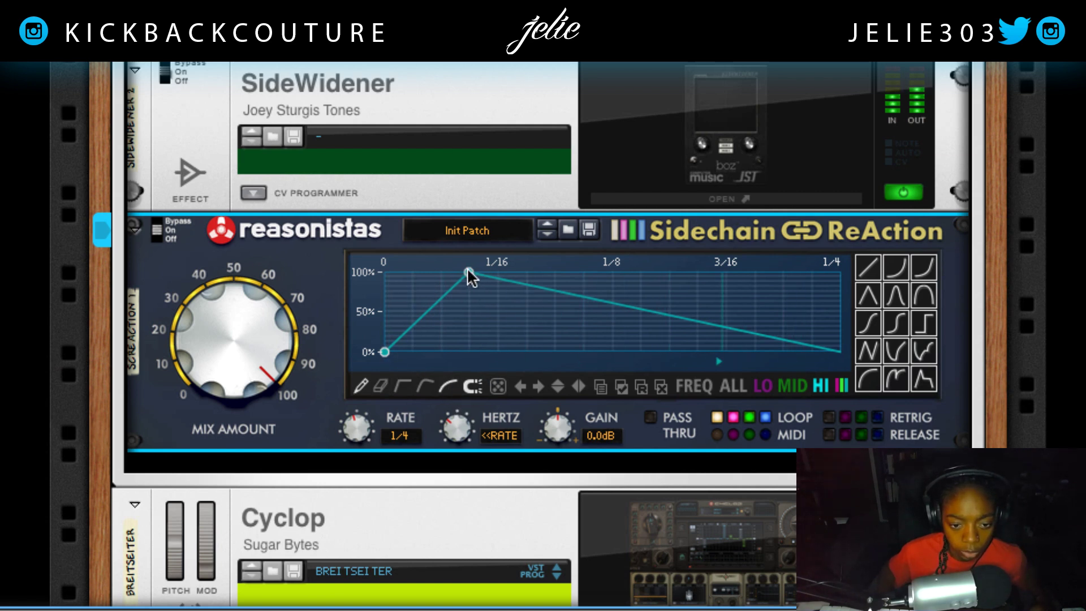
left_click(472, 389)
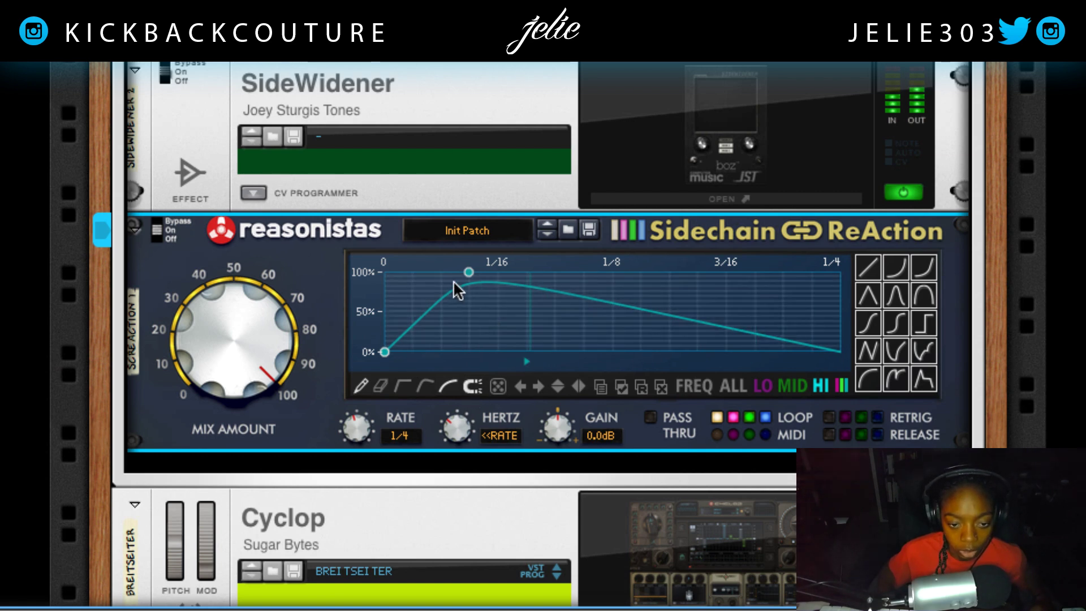
left_click_drag(469, 271, 491, 261)
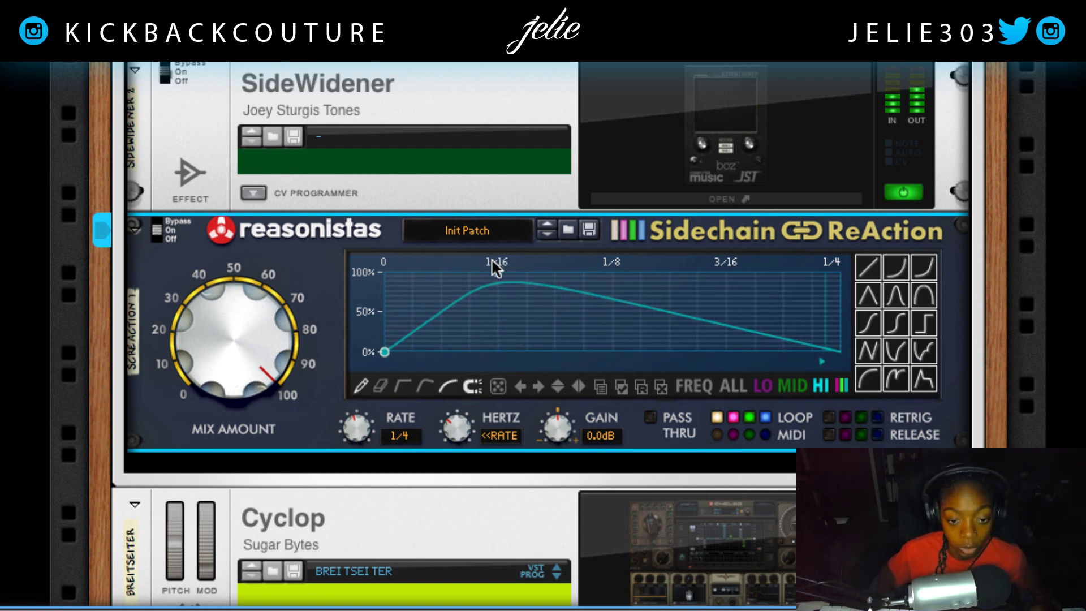
Randomize the HI curve, shift it left and right, and flip it vertically and horizontally several times
left_click(499, 389)
left_click(521, 389)
left_click(538, 388)
left_click(558, 386)
left_click(561, 386)
left_click(561, 389)
left_click(560, 388)
left_click(577, 389)
left_click(577, 390)
left_click(578, 389)
left_click(578, 389)
left_click(558, 388)
left_click(578, 389)
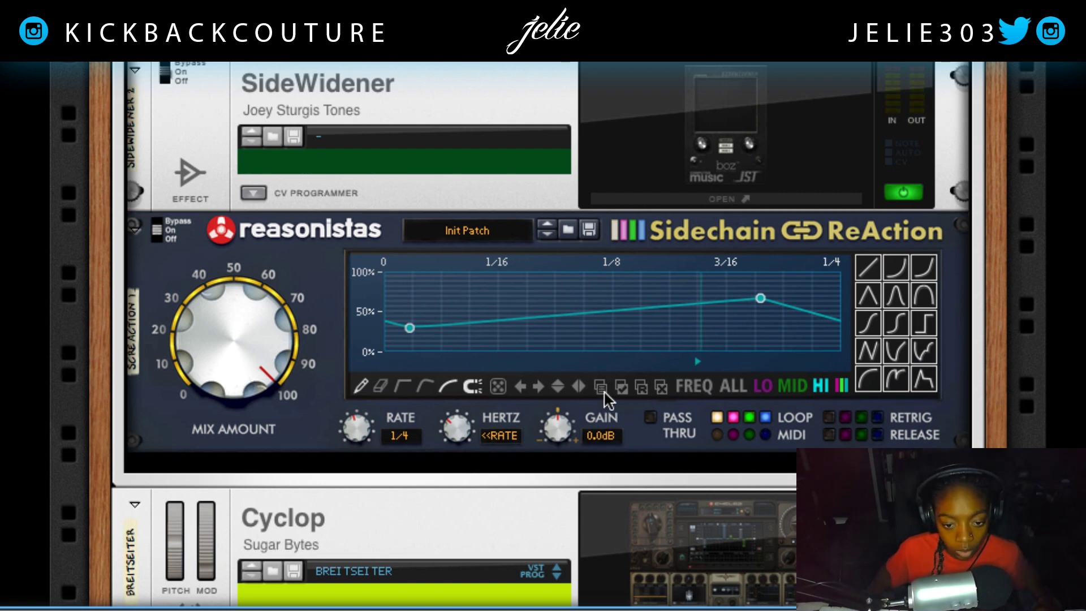
Copy the HI curve to the MID band and reset the MID curve to flat
left_click(602, 393)
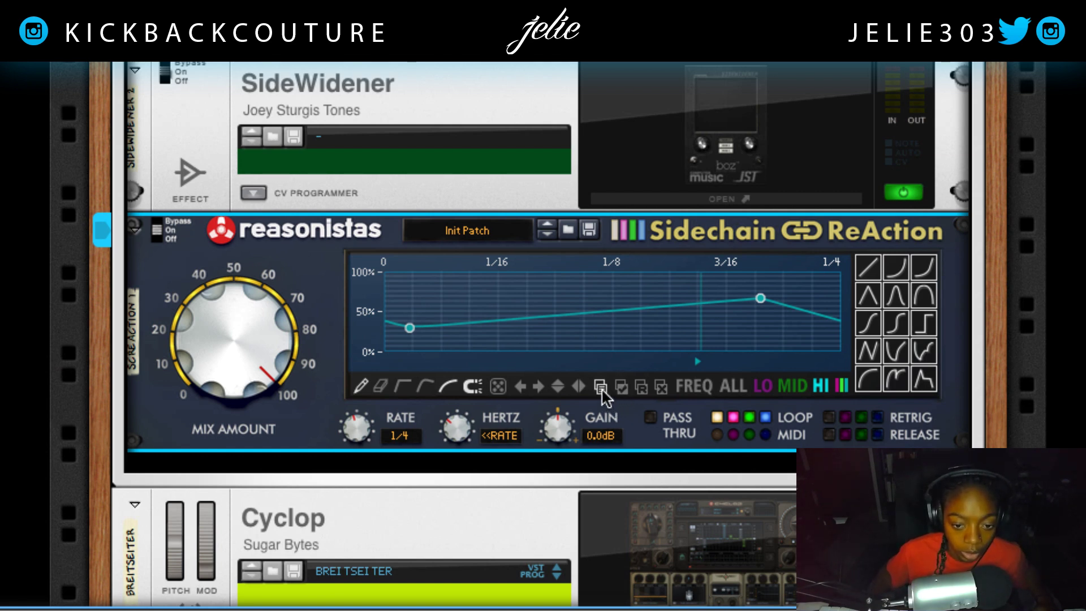
left_click(778, 390)
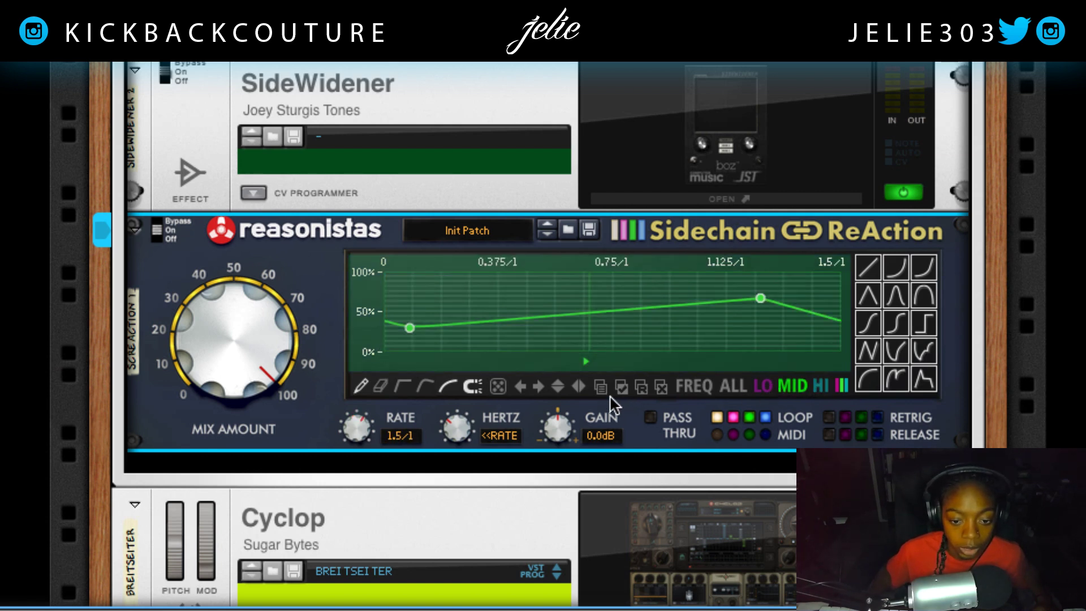
left_click(643, 389)
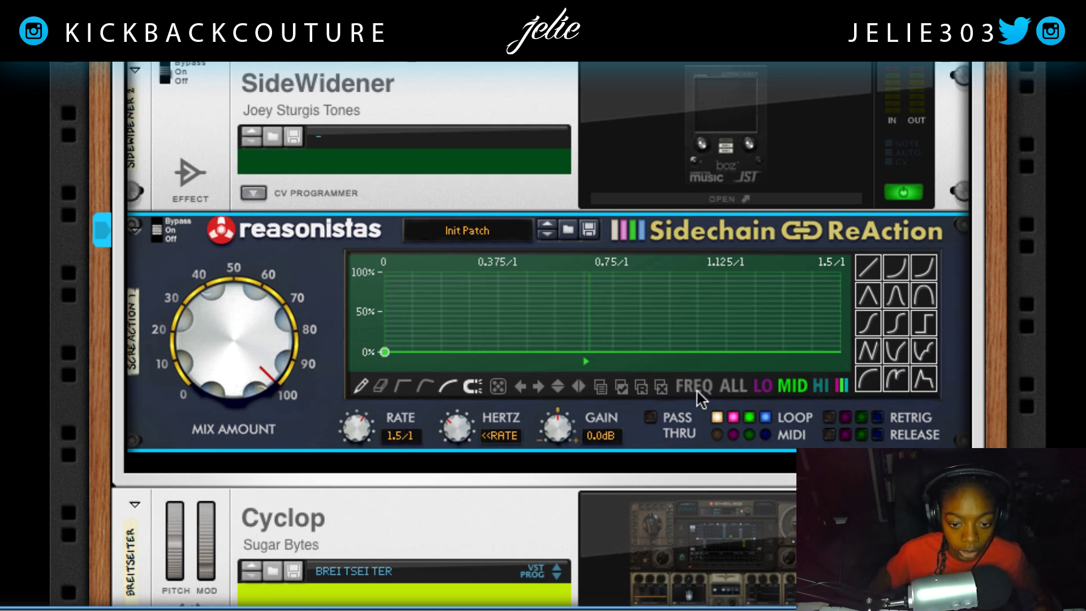
Look through the LO, MID, HI and ALL curves and open the crossover frequency view
left_click(762, 387)
left_click(792, 386)
left_click(820, 386)
left_click(792, 386)
left_click(761, 387)
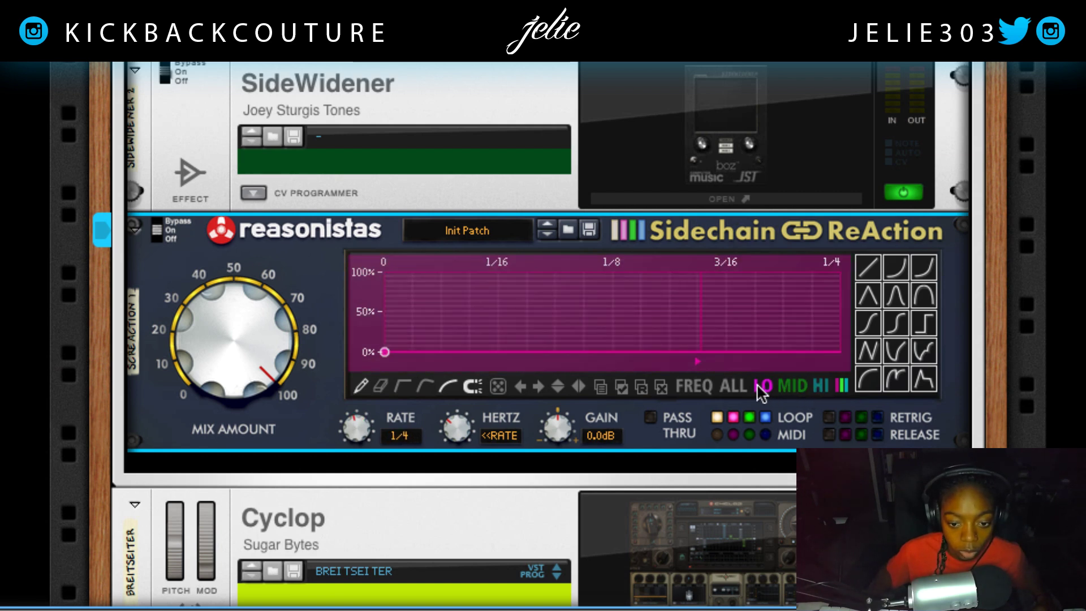
left_click(735, 388)
left_click(692, 387)
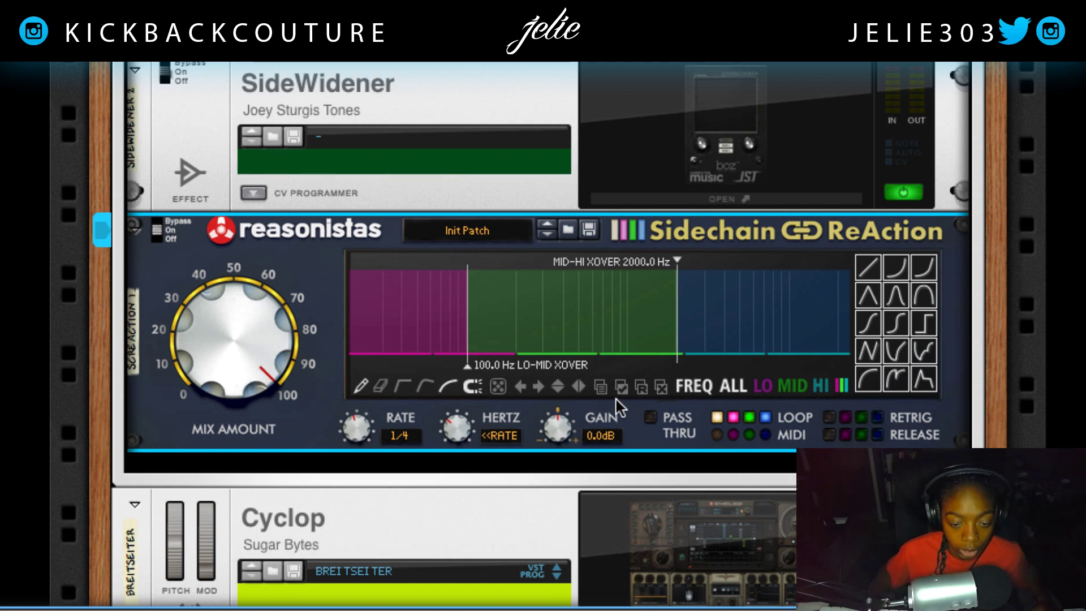
Set the MID-HI crossover to 2283.5 Hz and the LO-MID crossover to 114.1 Hz in the frequency view
key("space")
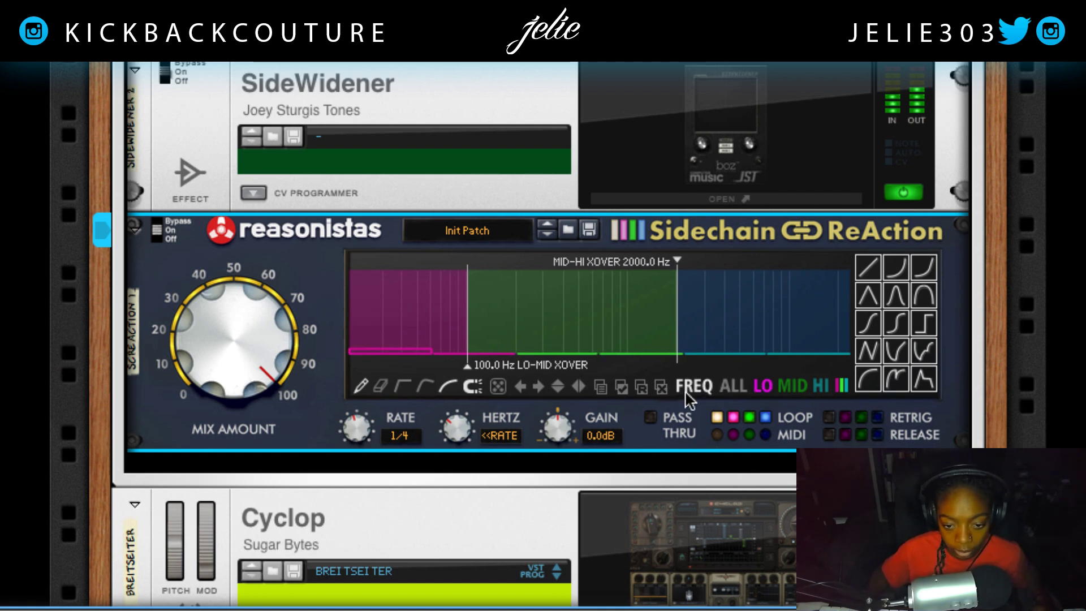
scroll(734, 389, "down", 1)
left_click(693, 346)
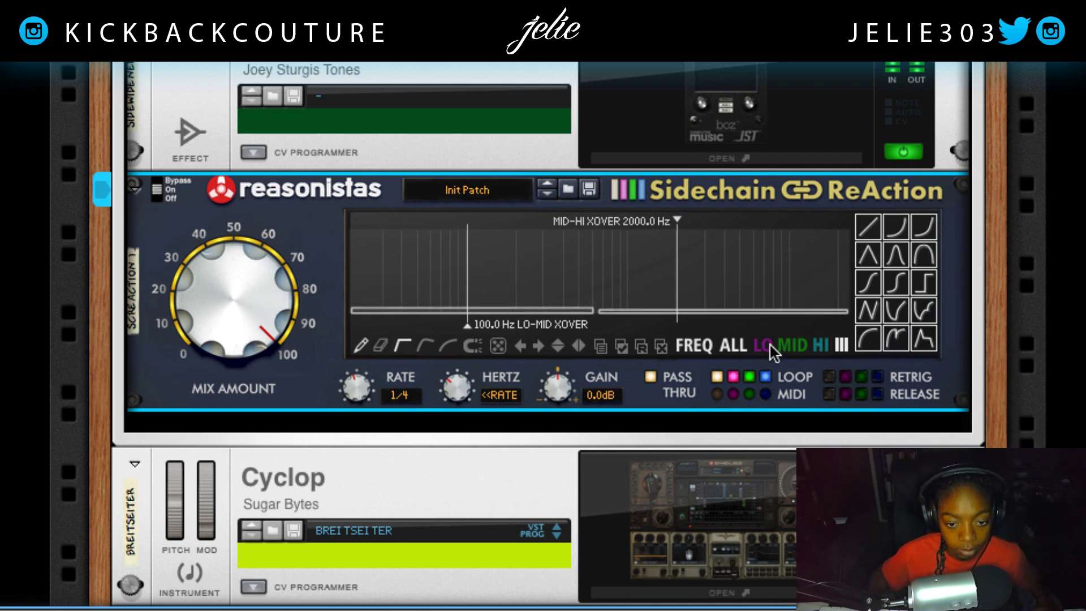
mouse_move(679, 220)
left_mouse_down()
mouse_move(707, 223)
mouse_move(701, 233)
mouse_move(687, 222)
left_mouse_up()
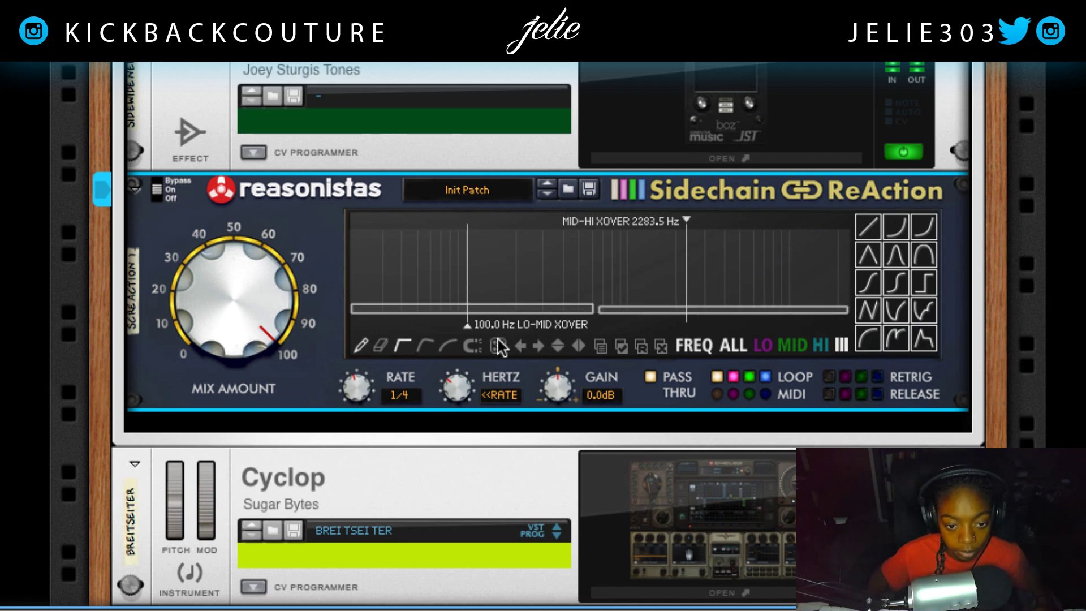
left_click_drag(465, 335, 478, 339)
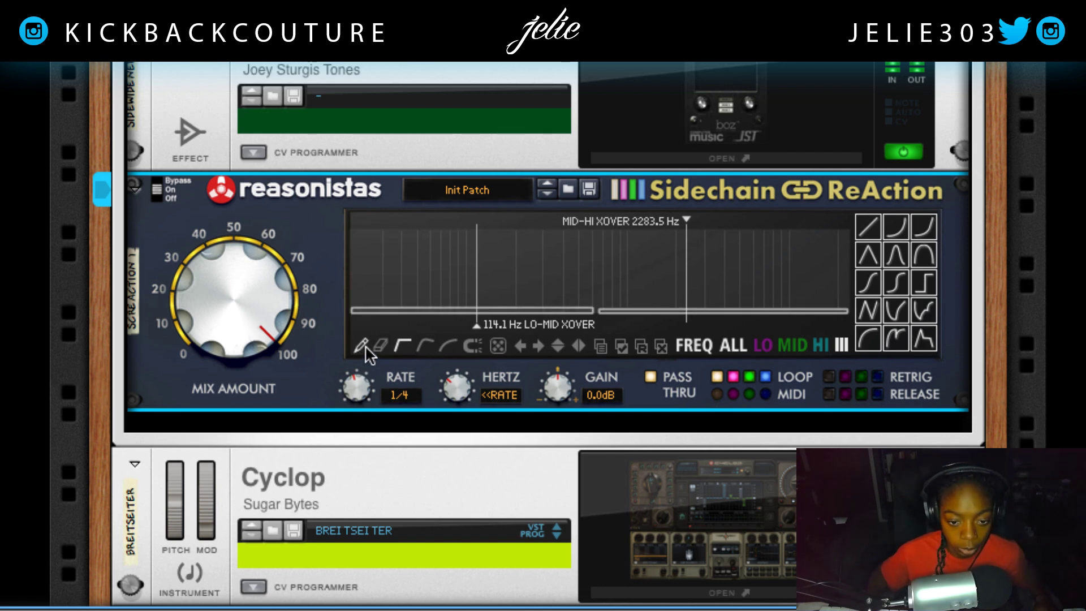
Flip the rack to examine the band outputs on the back of Sidechain ReAction, and return to the front
key("Tab")
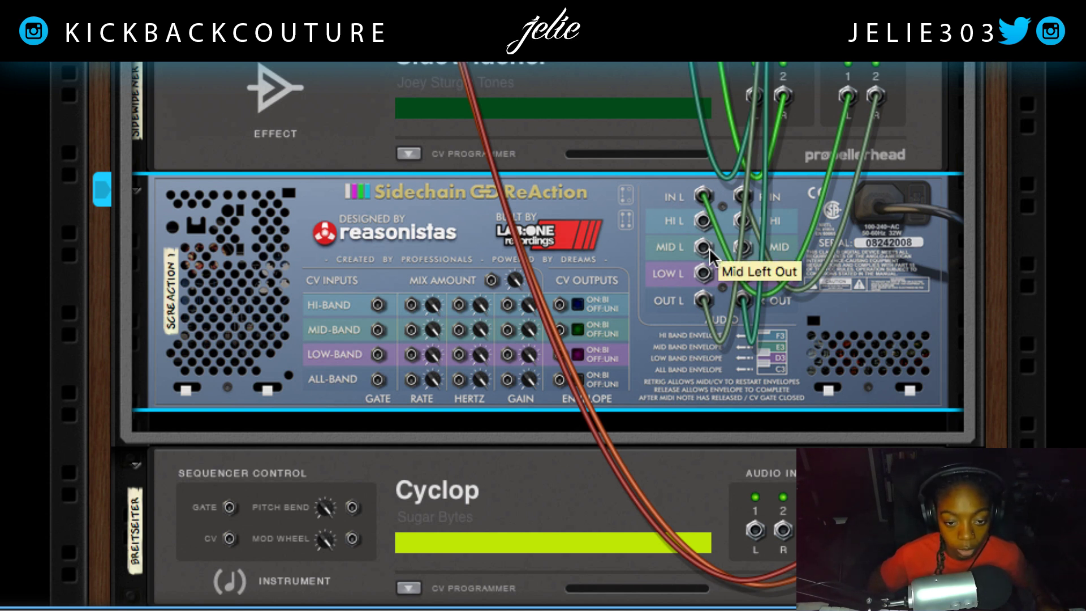
key("Tab")
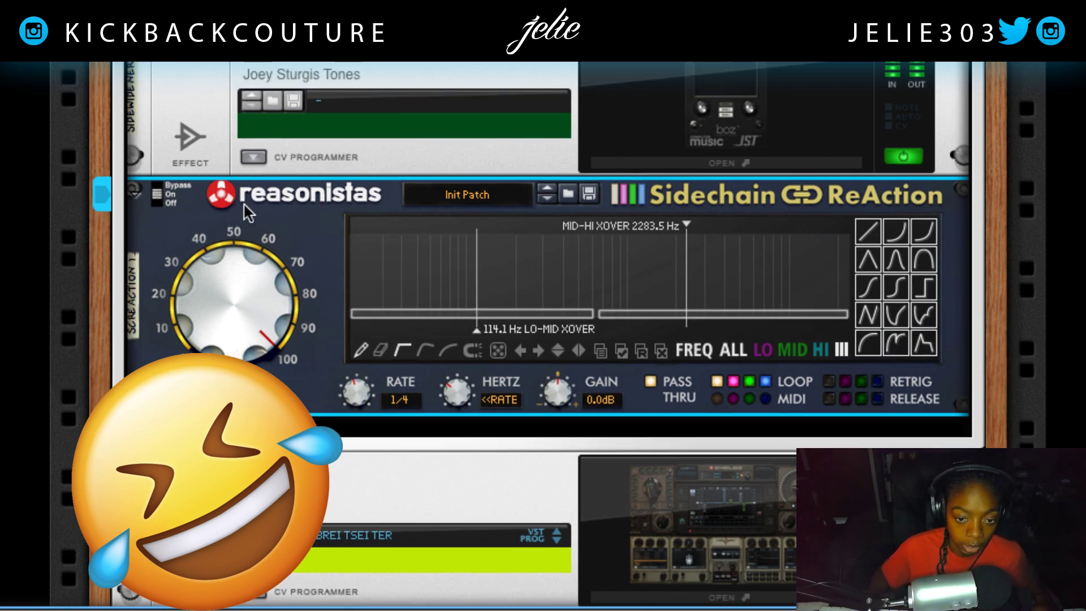
scroll(392, 368, "up", 4)
scroll(337, 407, "down", 2)
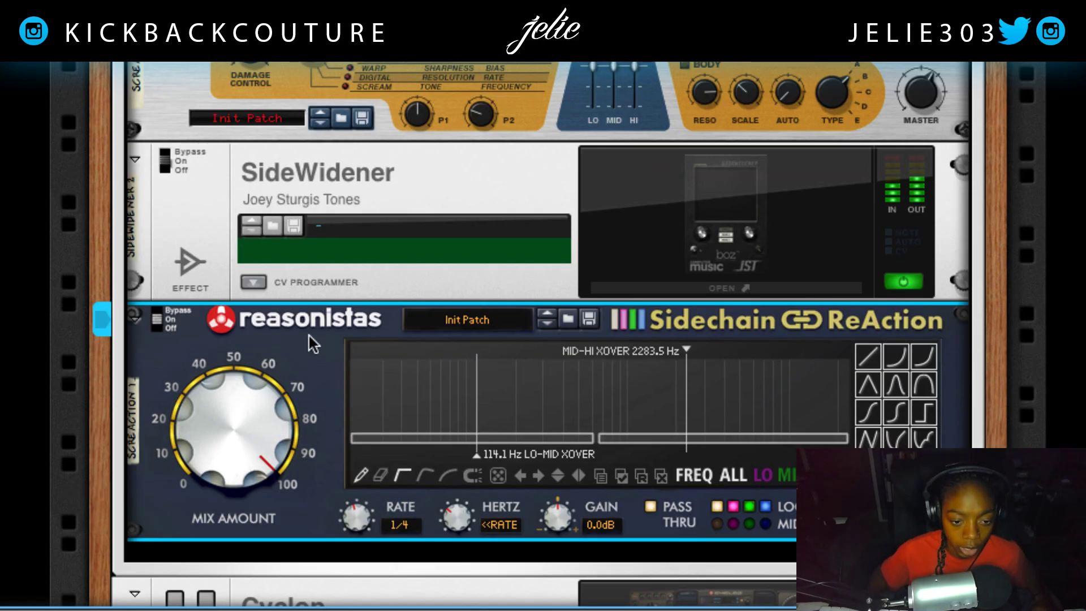
Reset the Sidechain ReAction device to its default settings
right_click(313, 343)
left_click(285, 313)
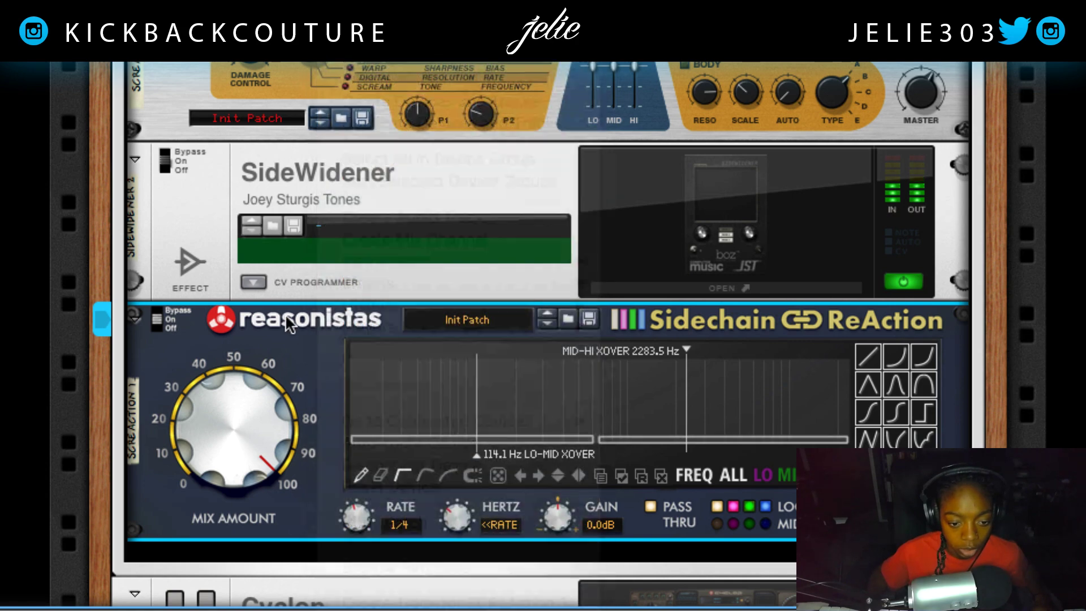
right_click(286, 310)
left_click(281, 327)
right_click(281, 327)
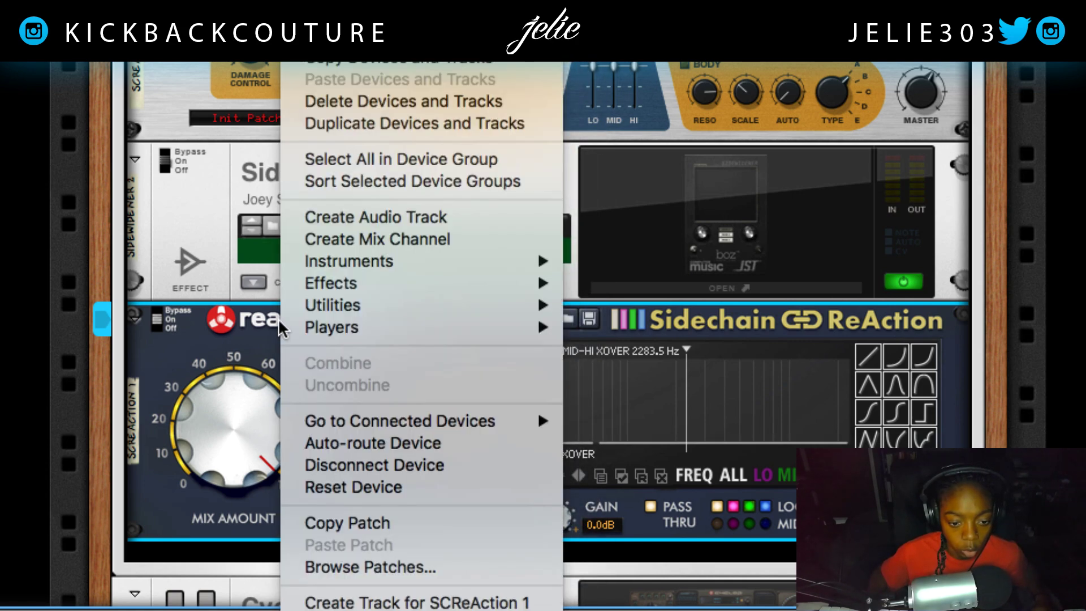
left_click(380, 487)
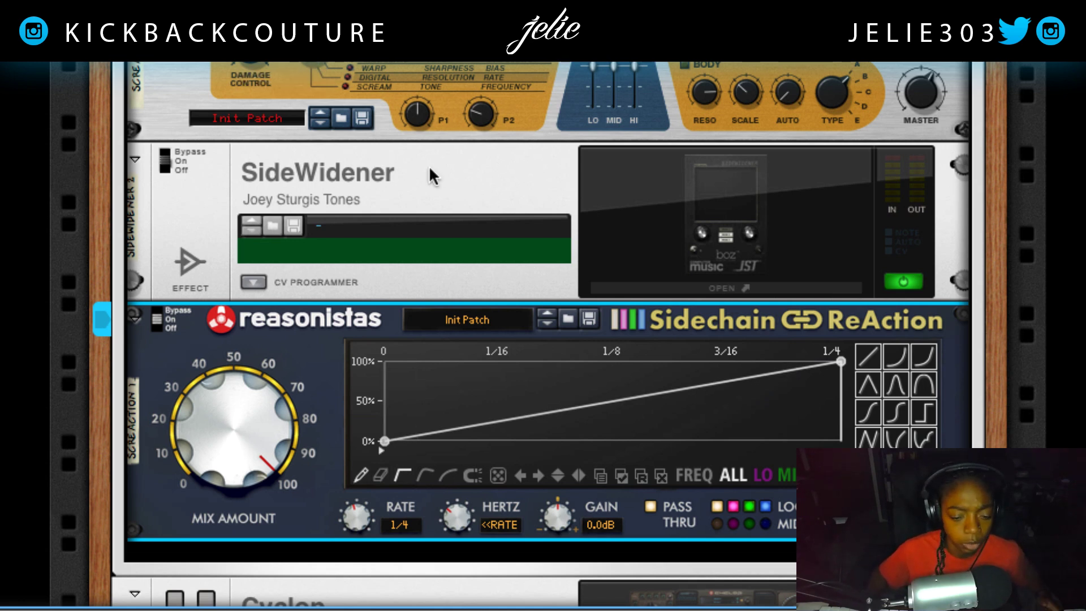
Try a curved preset, load the linear ramp on the ALL curve, and add 100% and 0% points at 1/8 to form a step
left_click(923, 356)
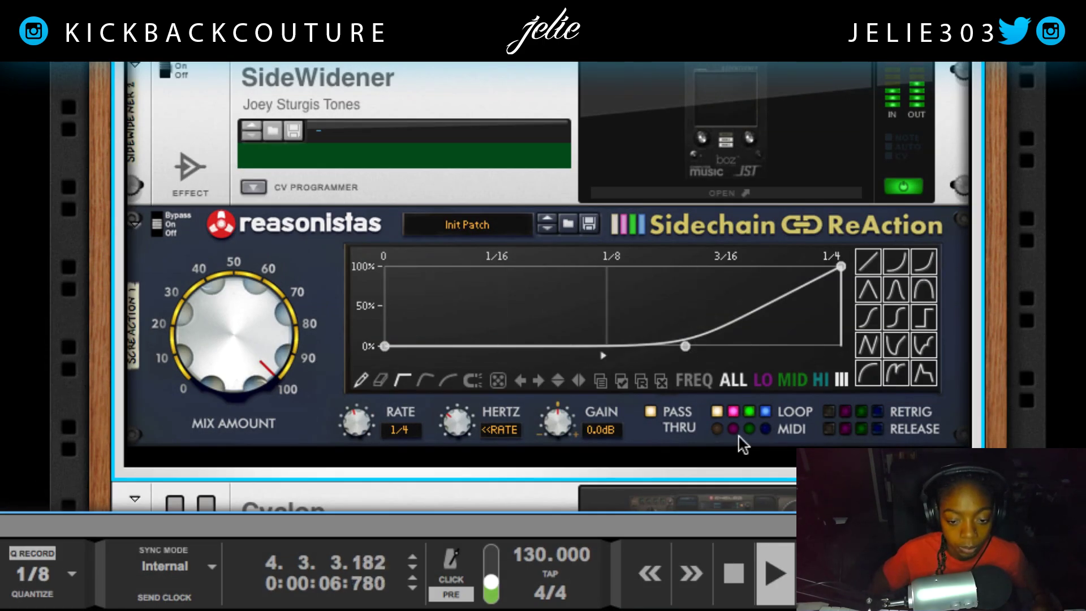
left_click(875, 266)
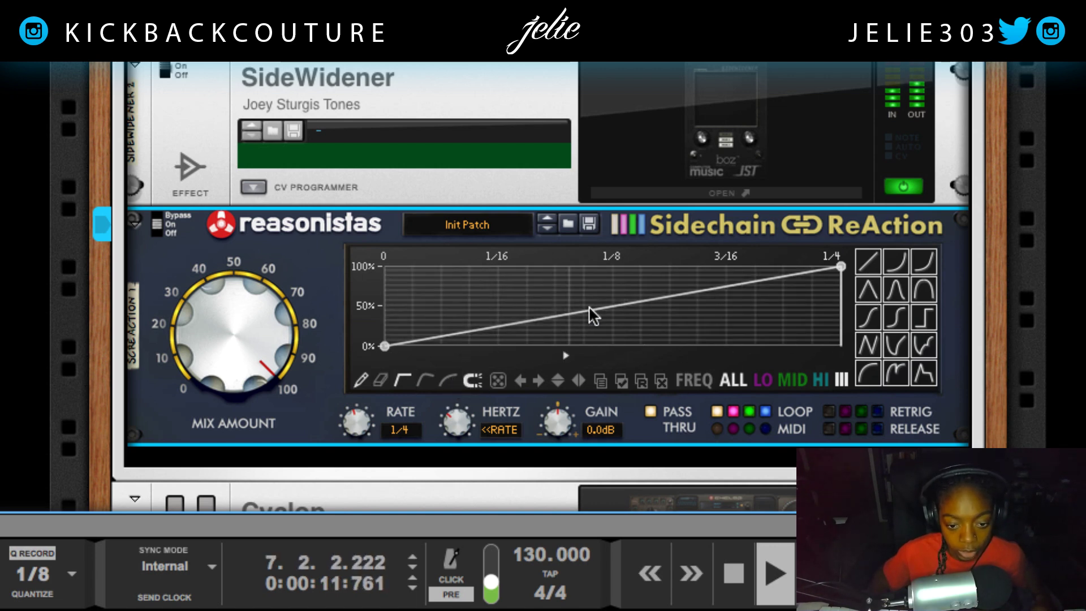
left_click(607, 266)
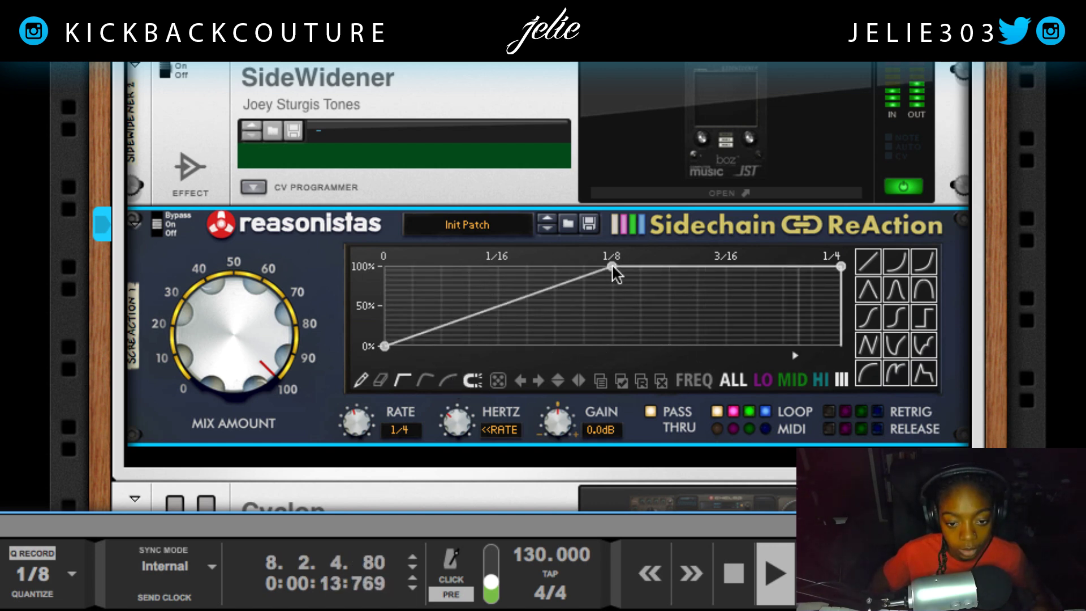
left_click(497, 326)
left_click_drag(497, 326, 595, 366)
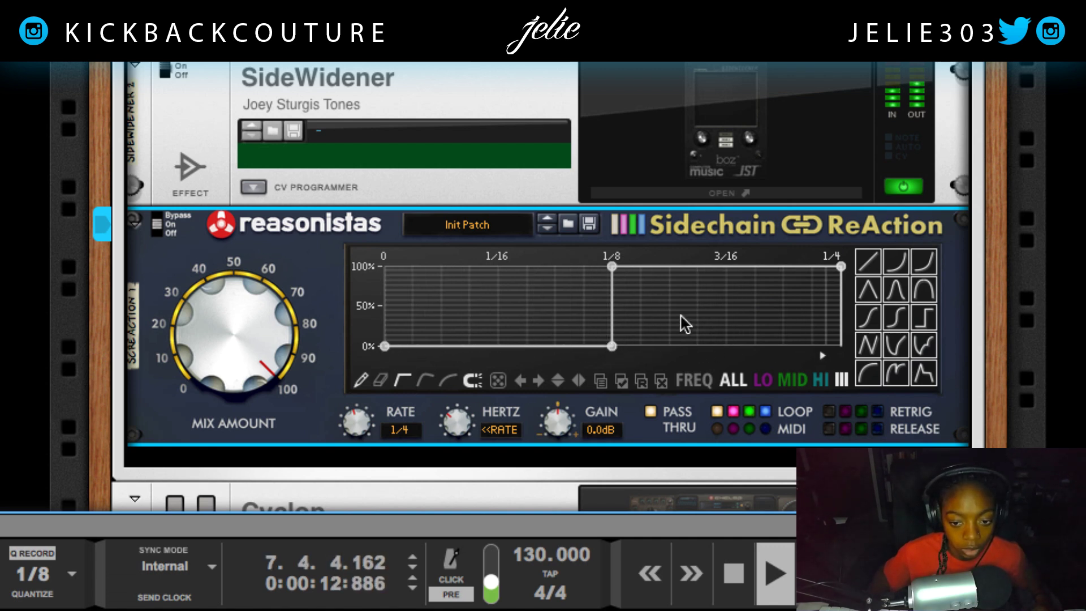
Try the gradual rise, dome and S-curve preset shapes on the ALL curve
left_click(922, 261)
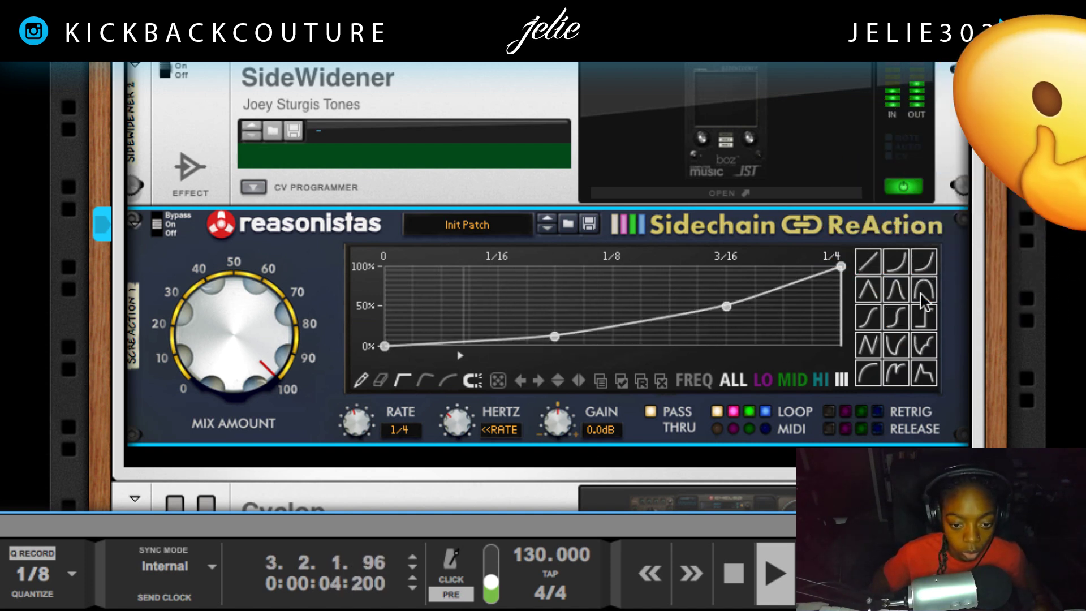
left_click(922, 290)
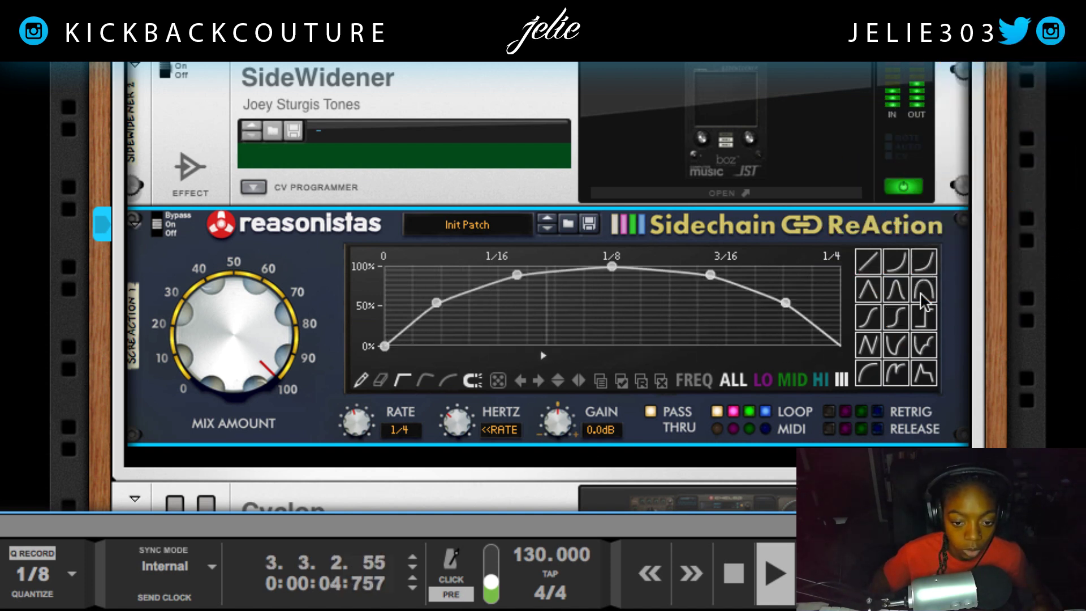
left_click(899, 318)
left_click(866, 320)
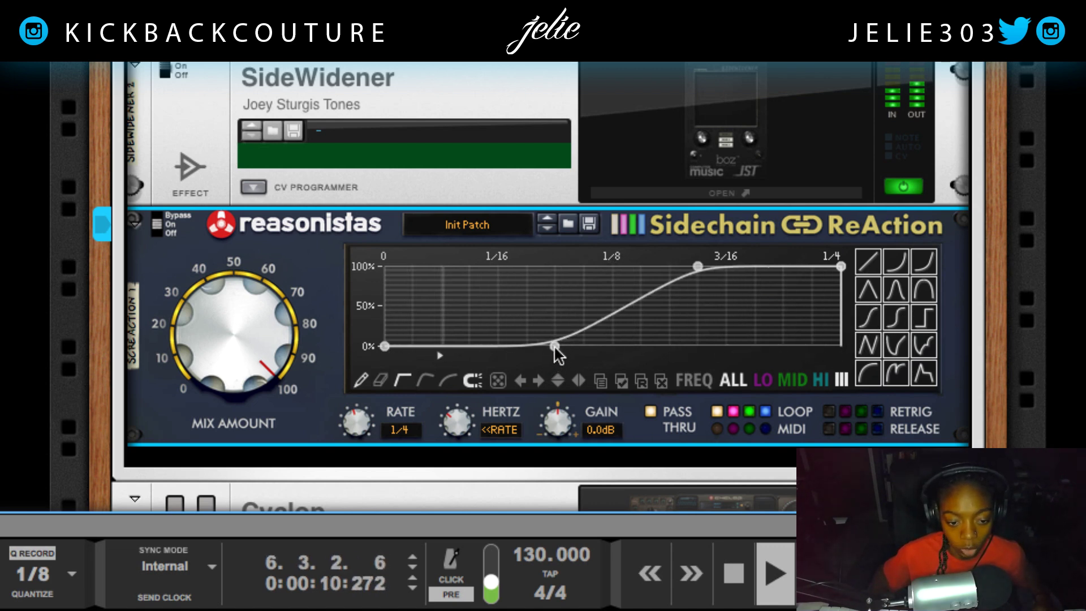
Try adding a 100% point above the S-curve's lower bend, and replace the ALL curve with the square step preset
left_click(555, 276)
left_click_drag(552, 268, 552, 249)
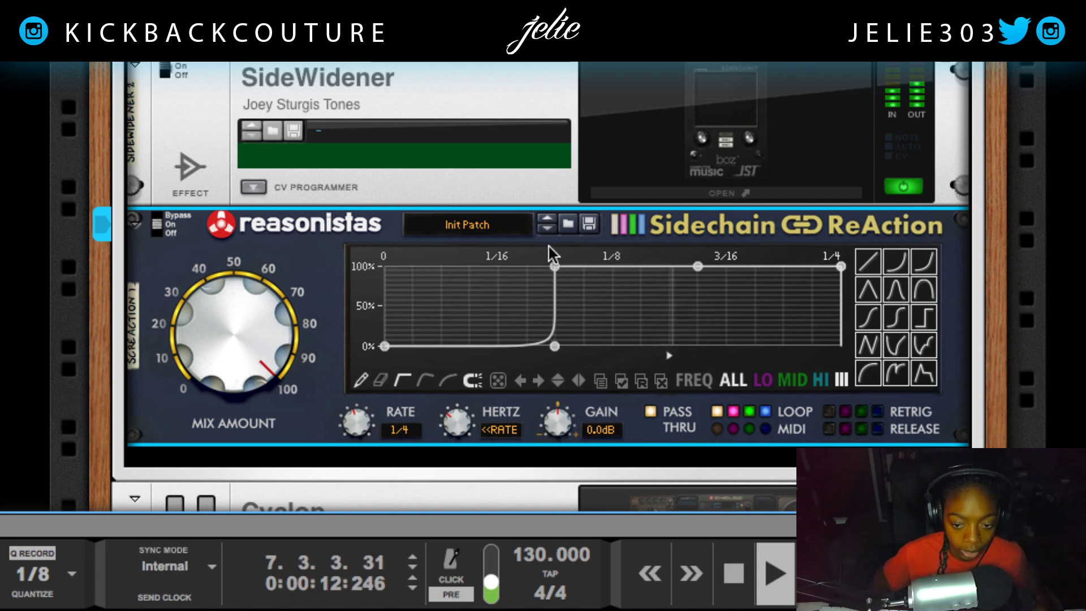
left_click(921, 318)
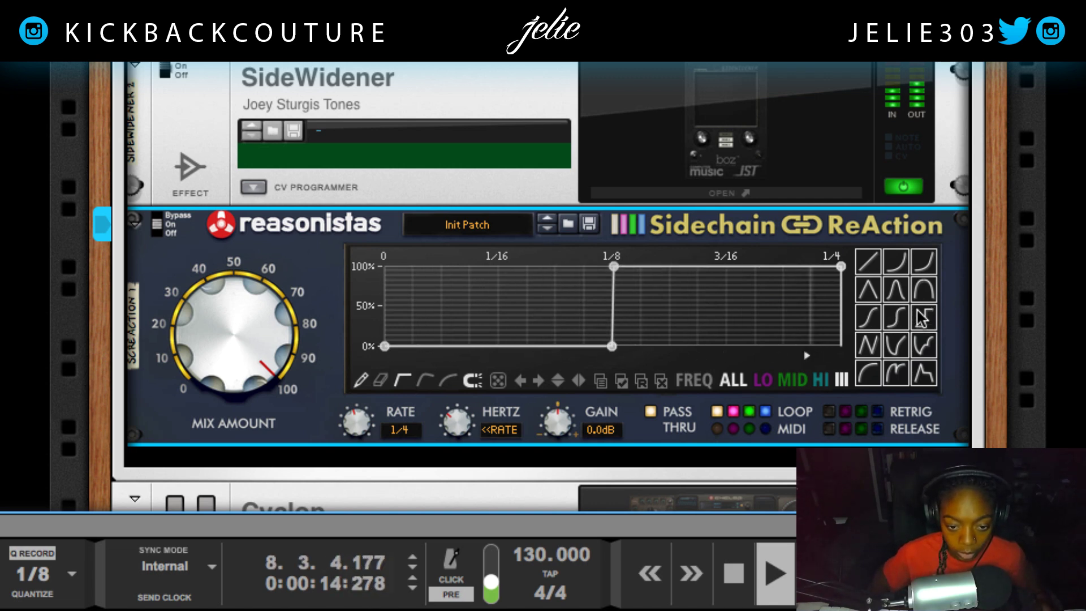
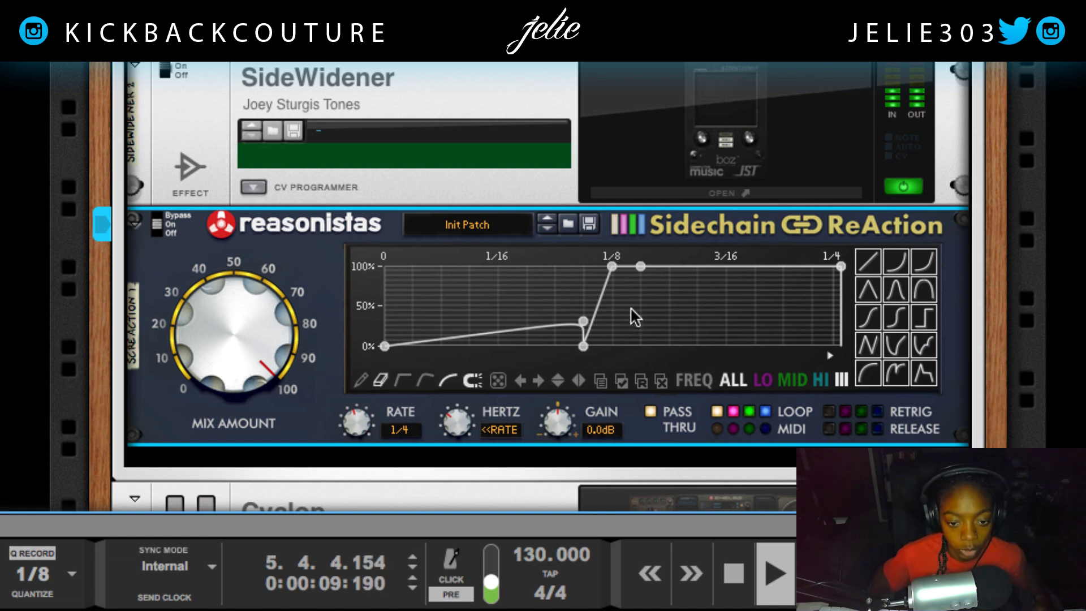
Try erasing low points from the ALL curve, and again from the square step preset by removing its 0% point at 1/8
left_click_drag(583, 321, 583, 345)
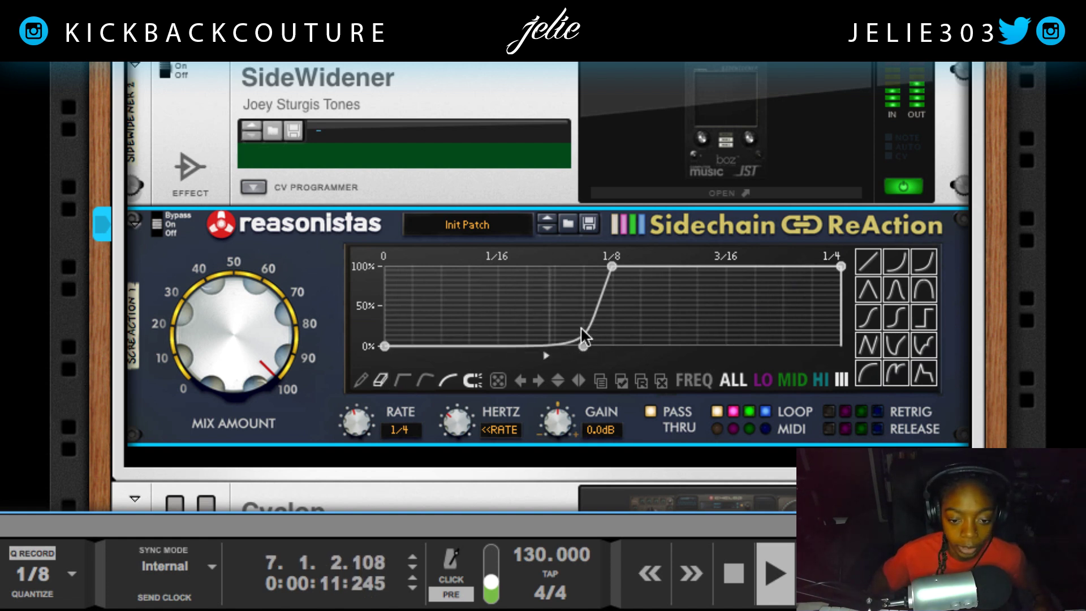
double_click(581, 348)
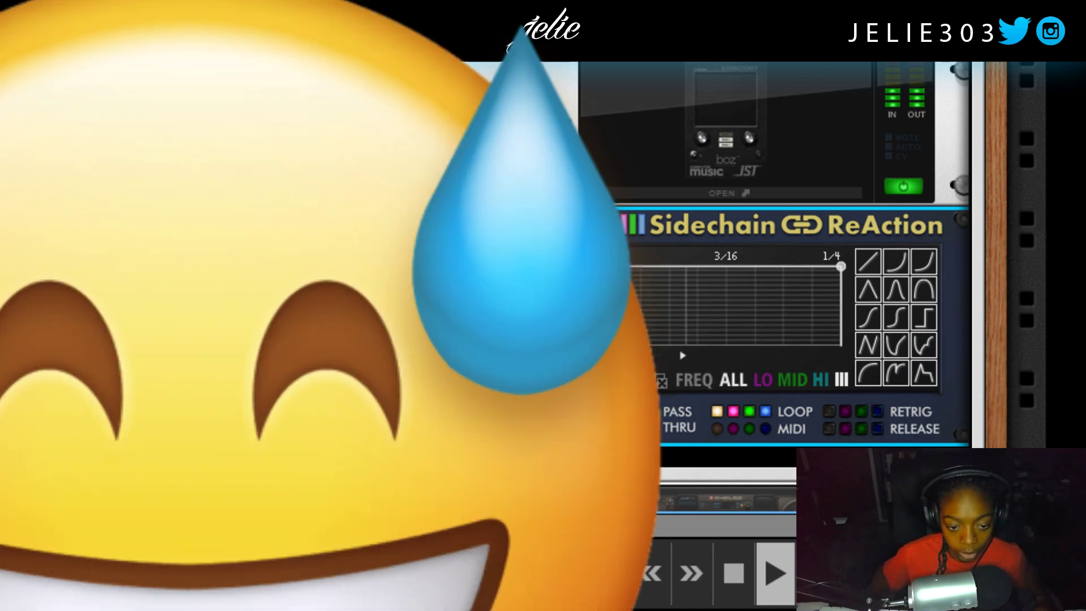
double_click(384, 345)
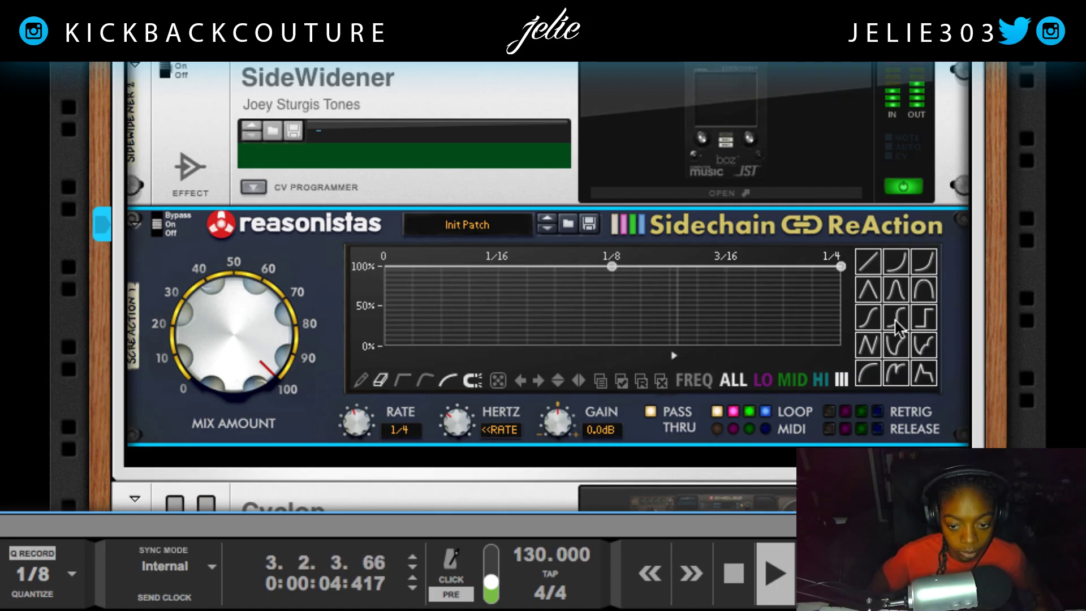
left_click(924, 317)
double_click(612, 345)
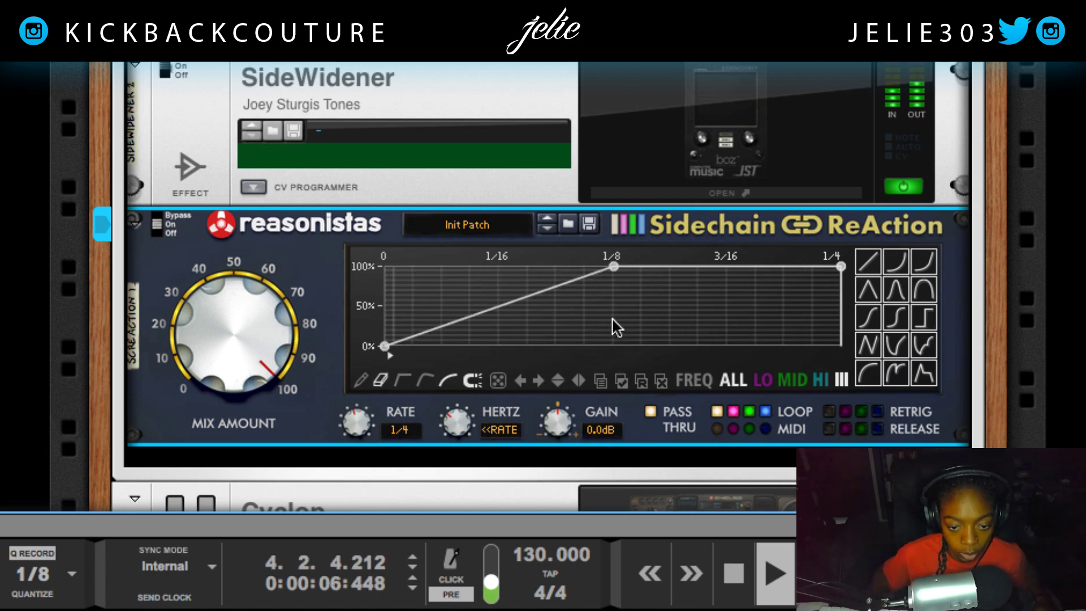
Reload the square step preset and reshape its lower level to about 30% at the start point and just before 1/8
left_click(924, 317)
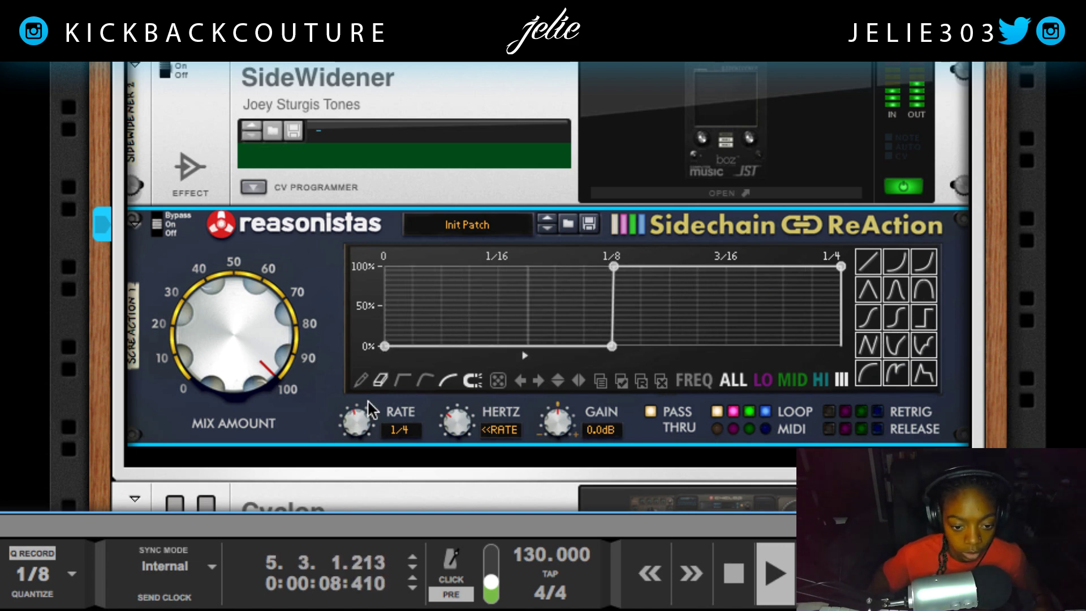
double_click(613, 346)
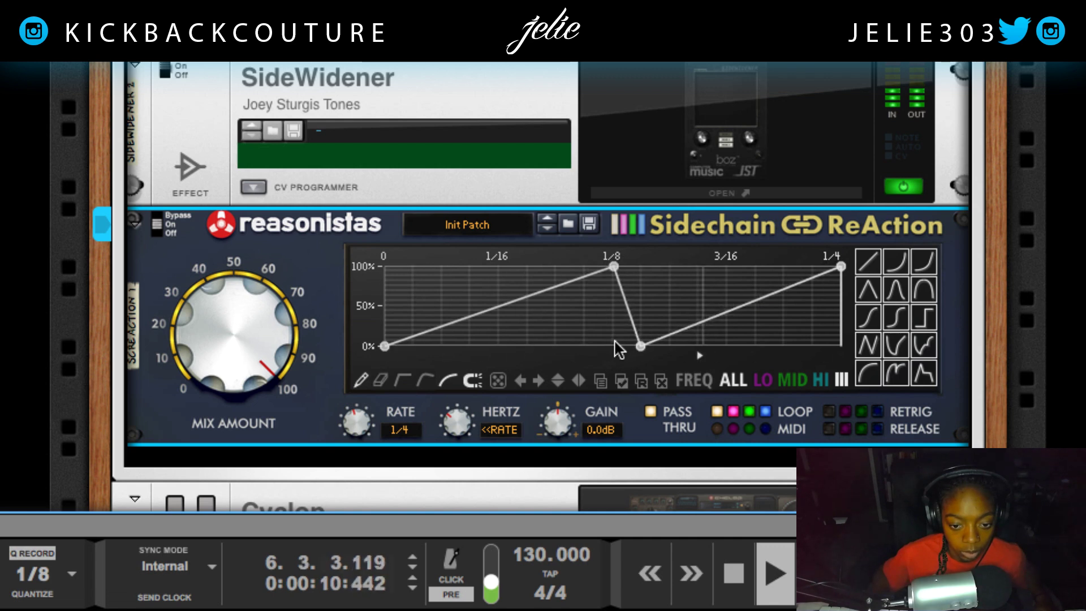
left_click(583, 321)
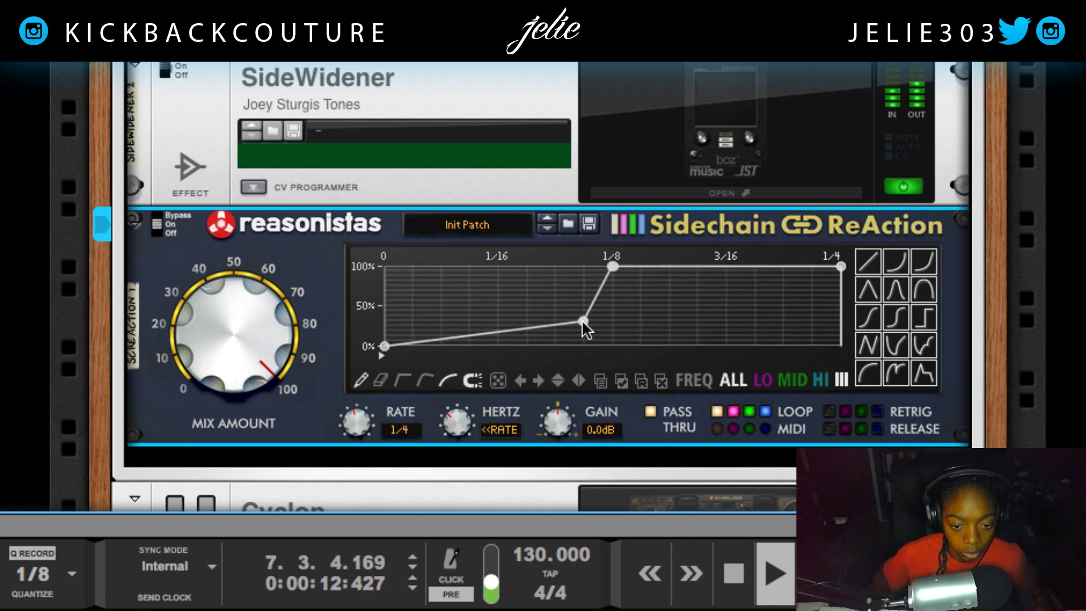
left_click_drag(383, 346, 406, 333)
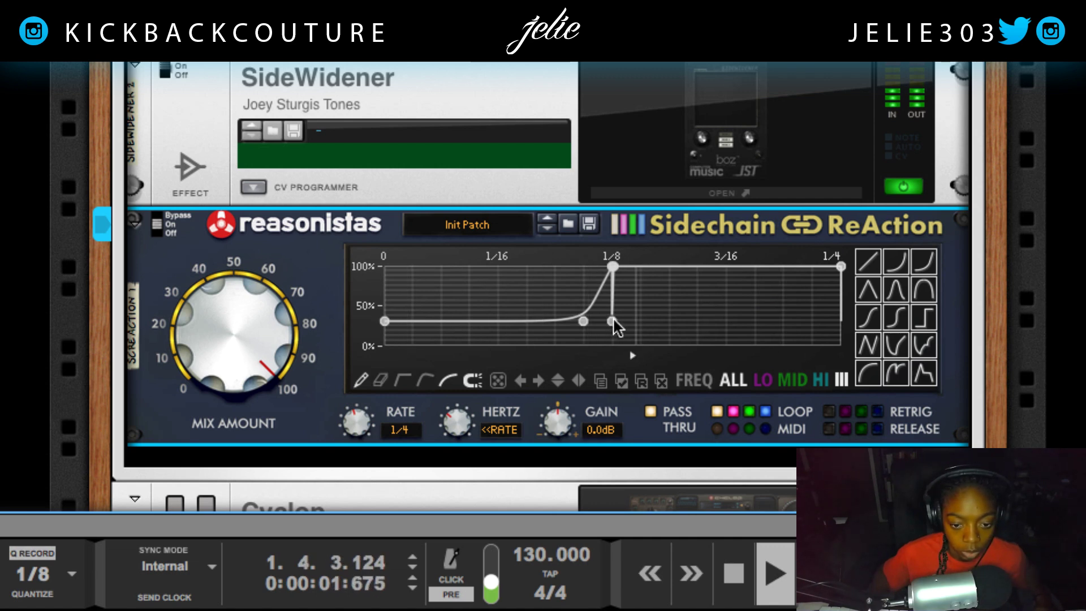
Switch the curve to straight segments and add points after 1/8 that dip to about 50% and climb back to 100%
left_click(812, 266)
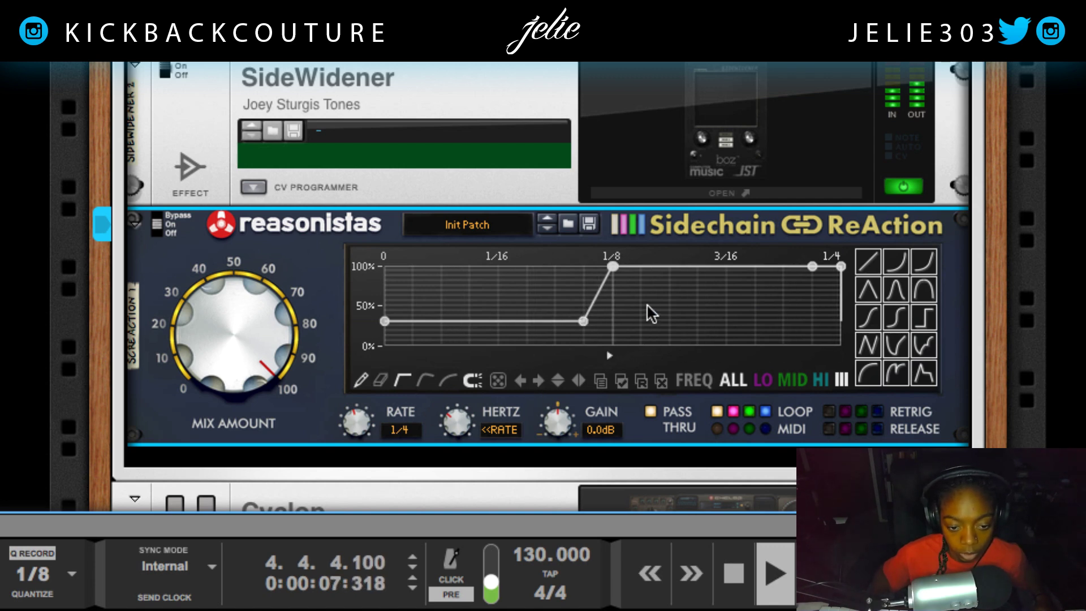
left_click_drag(583, 322, 598, 326)
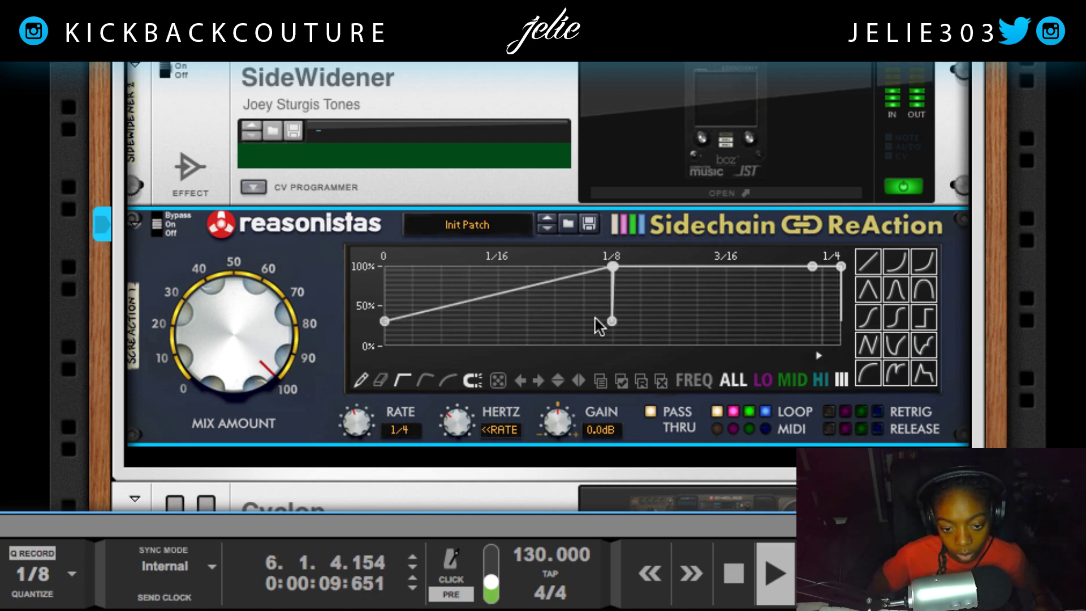
left_click_drag(610, 265, 752, 266)
left_click_drag(613, 279, 690, 294)
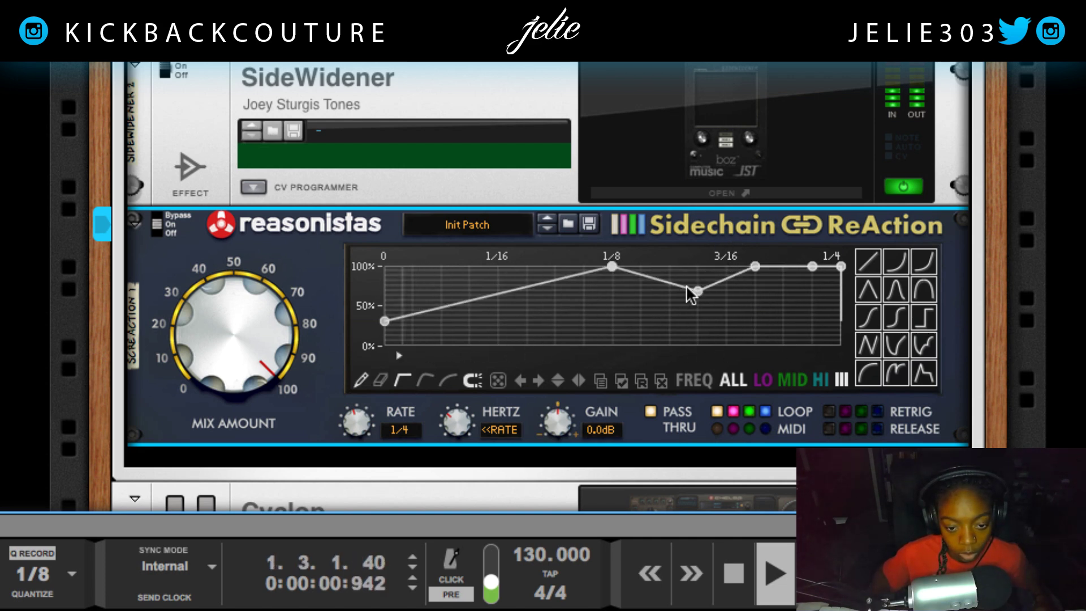
left_click(612, 277)
left_click_drag(613, 277, 669, 305)
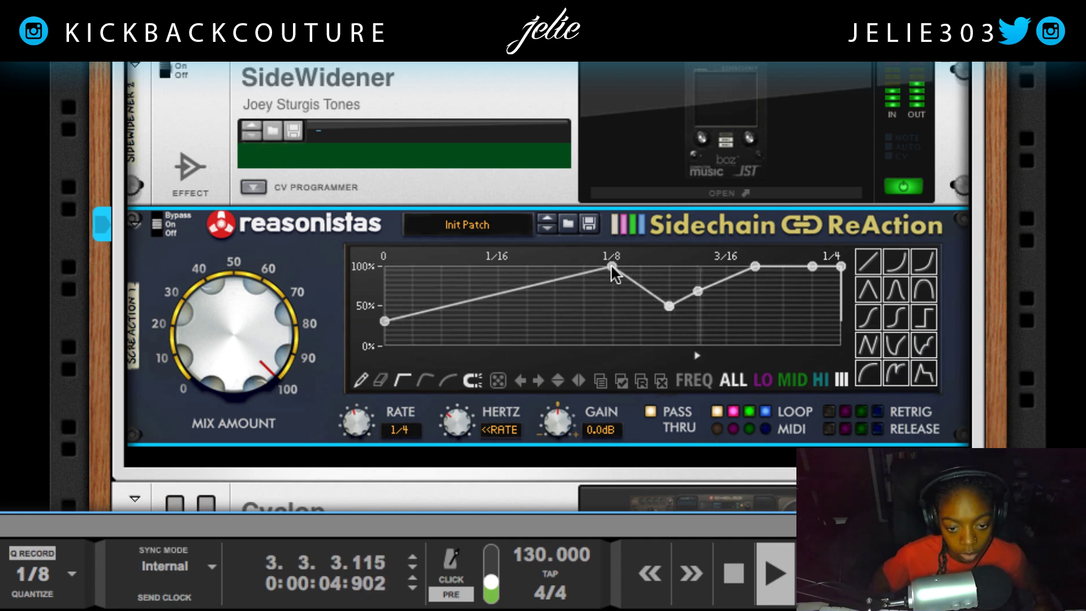
Lower the 1/8 point to about 30% and set the two points just after it to 100%
left_click_drag(613, 266, 608, 320)
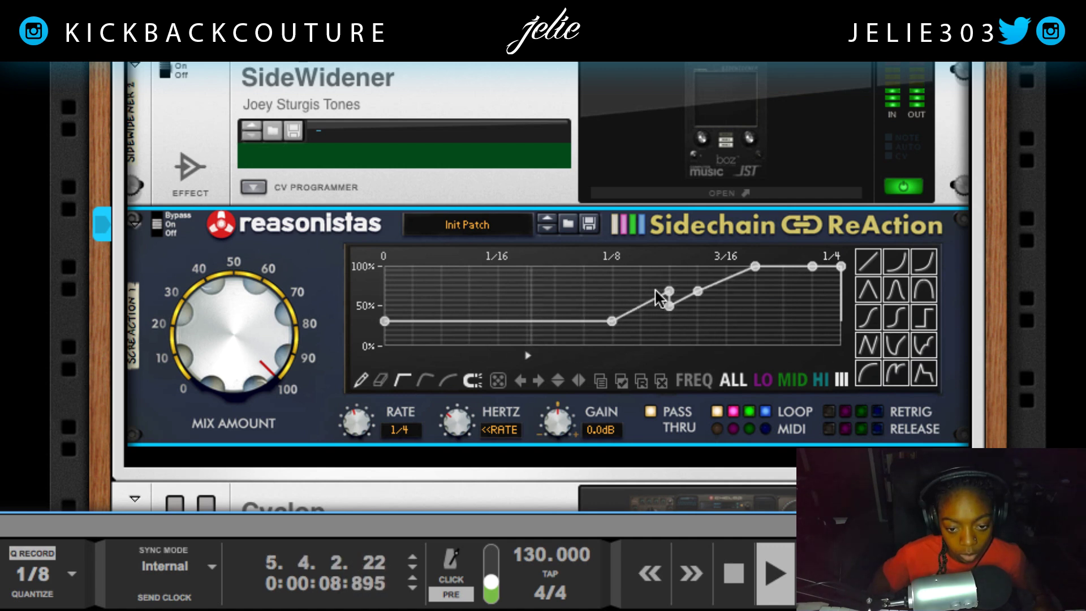
left_click_drag(654, 287, 624, 265)
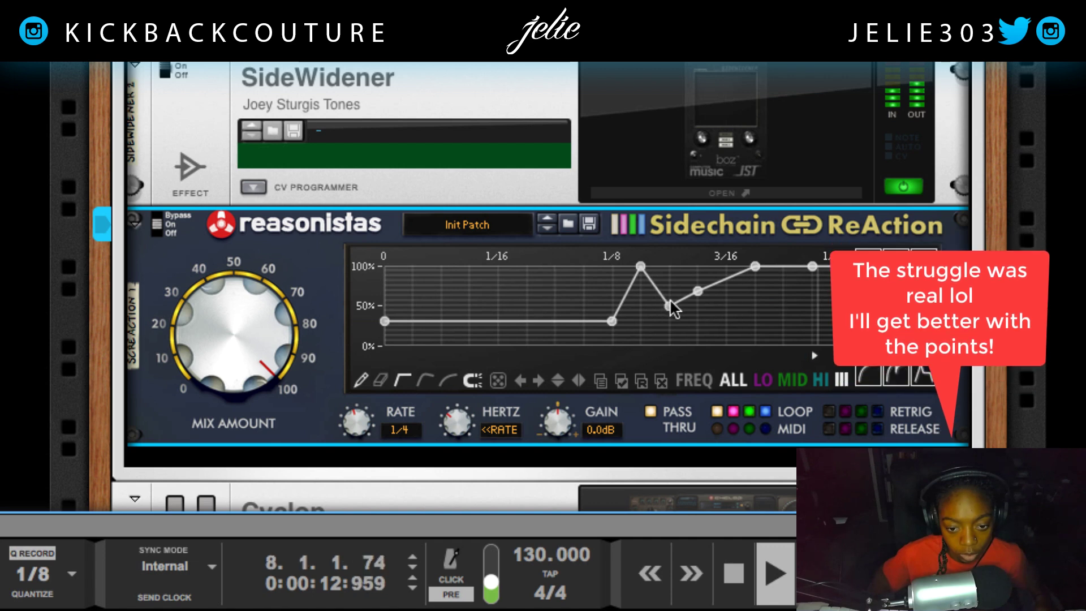
left_click_drag(673, 305, 669, 265)
Erase the surplus points between the top of the ramp and the end point at 1/4
left_click(381, 380)
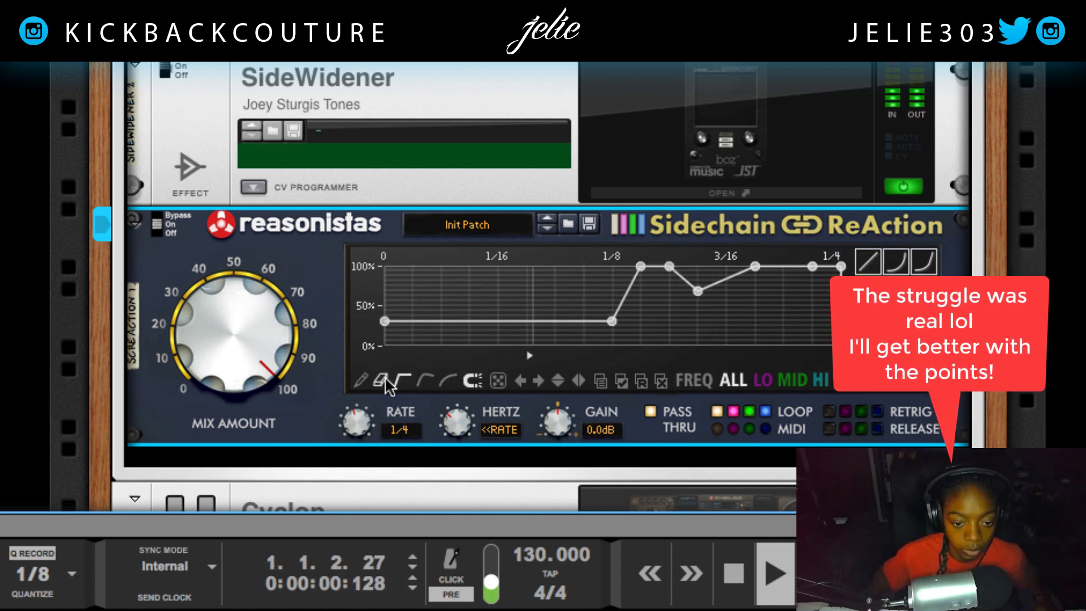
left_click(697, 291)
left_click(755, 265)
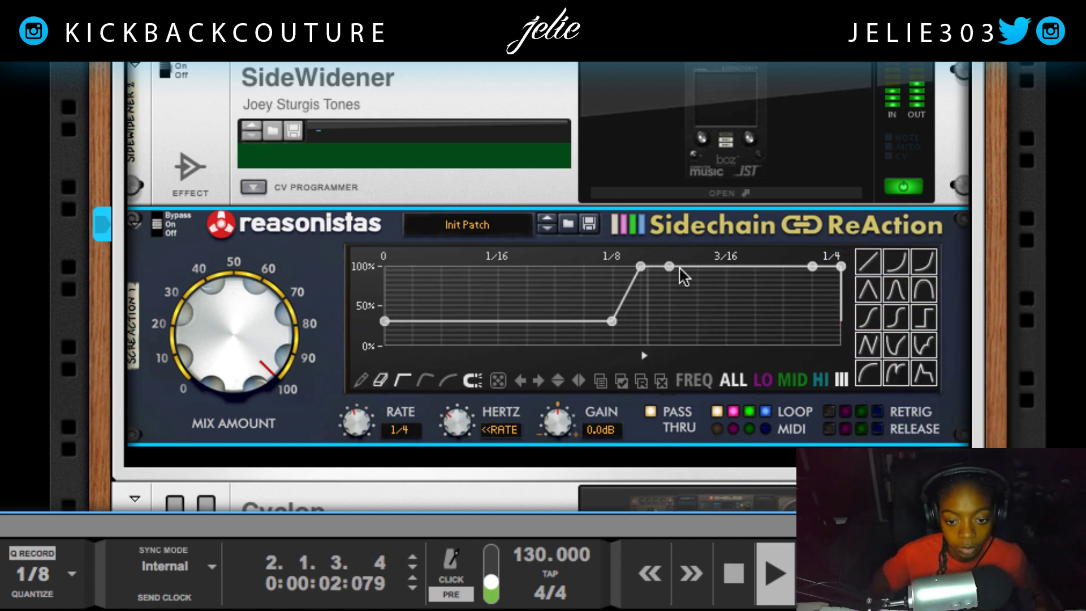
left_click(669, 266)
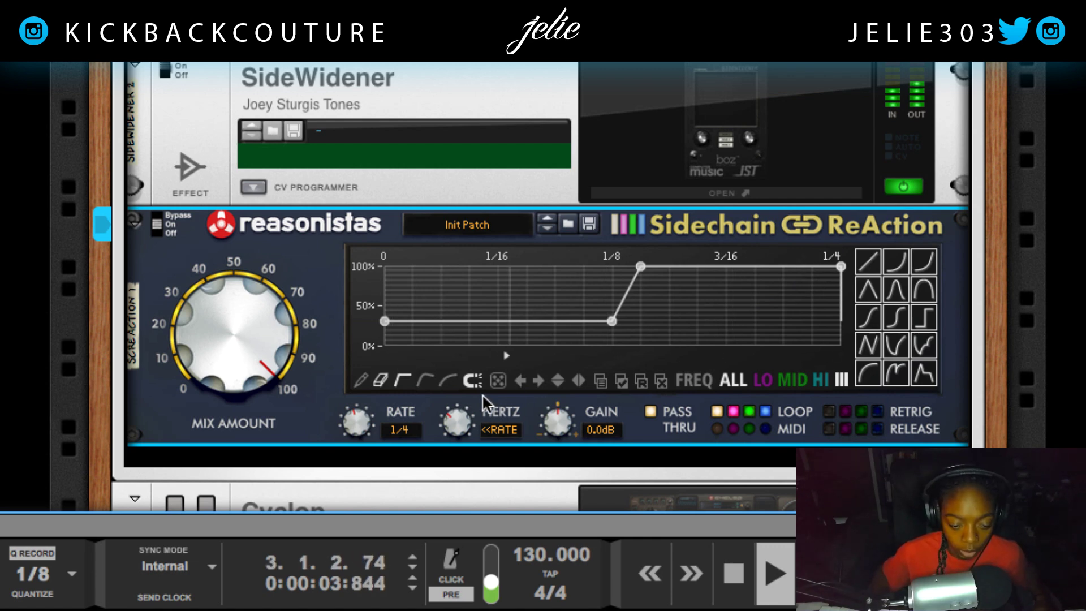
Reshape the ramp with its 30% bend just before 1/8, a new point at about 70% on 1/8, and the start at about 25%
left_click(360, 380)
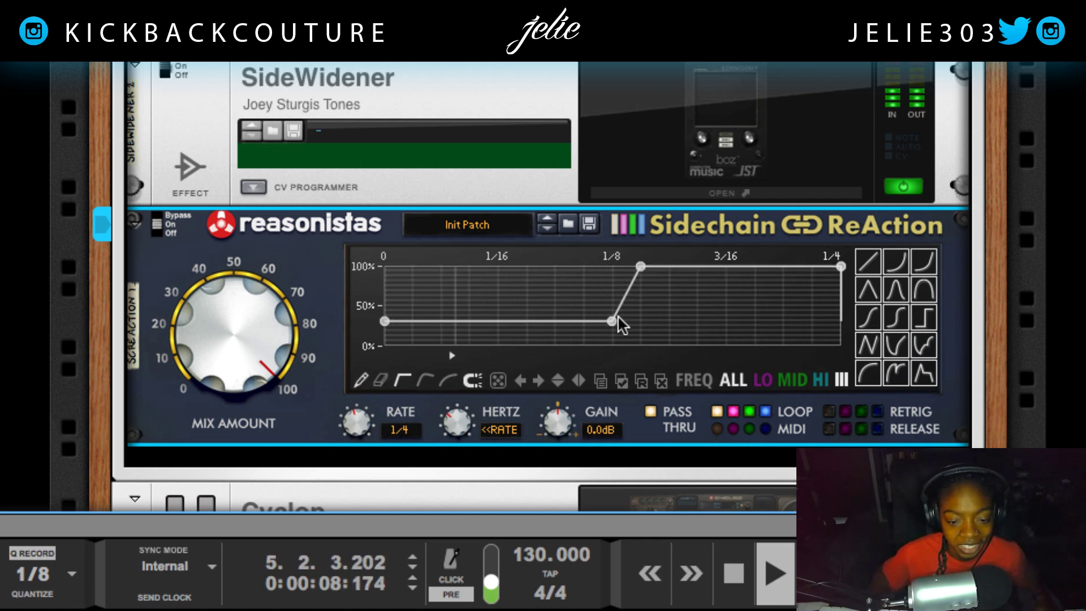
left_click_drag(612, 322, 583, 321)
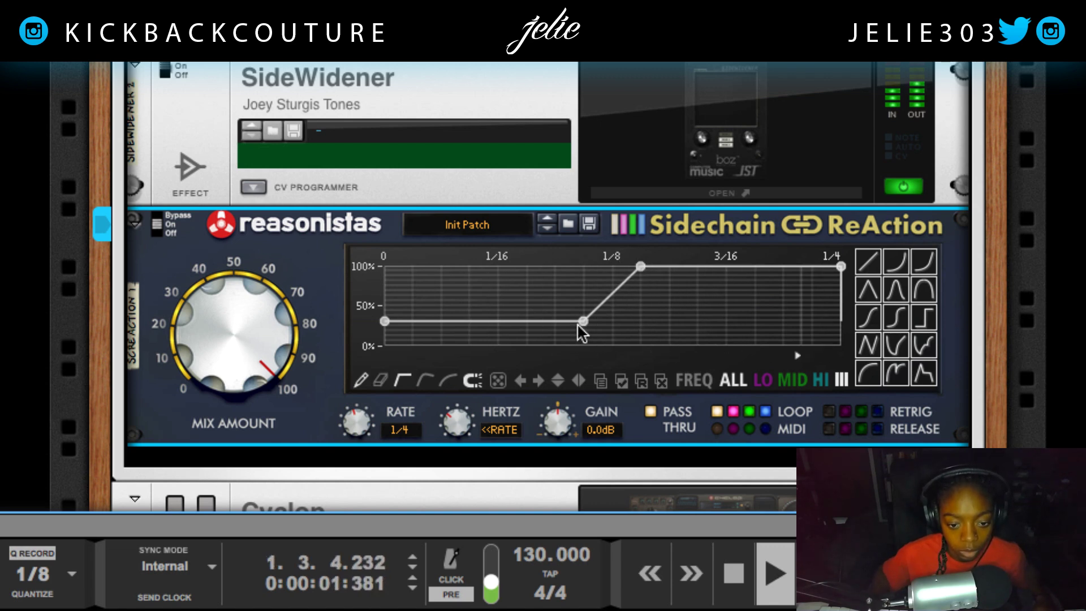
left_click_drag(379, 327, 384, 345)
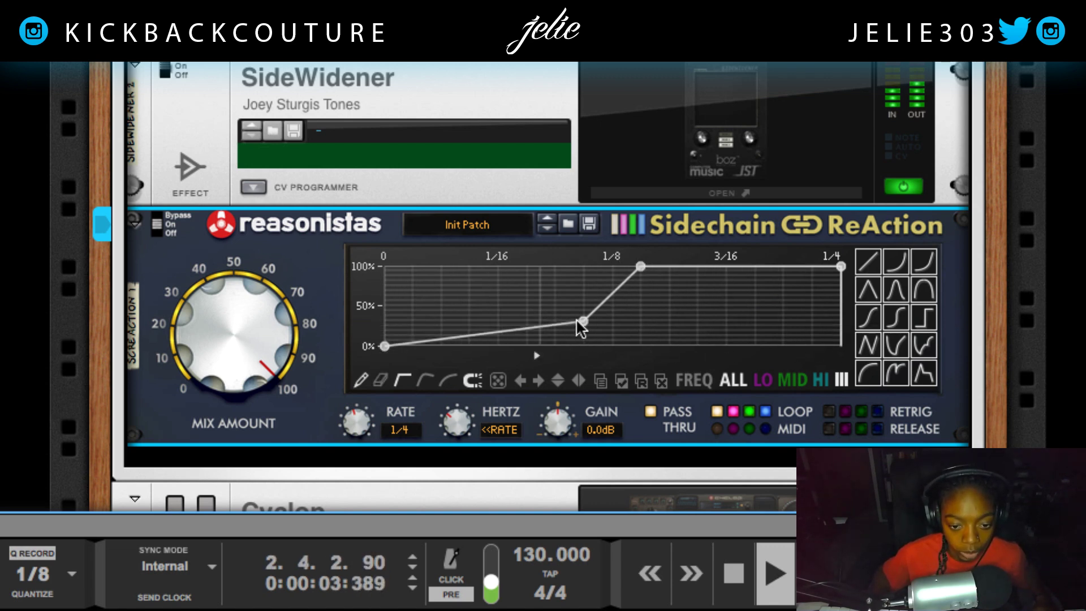
mouse_move(582, 327)
left_mouse_down()
mouse_move(583, 299)
mouse_move(586, 359)
mouse_move(582, 321)
left_mouse_up()
left_click_drag(385, 344, 384, 325)
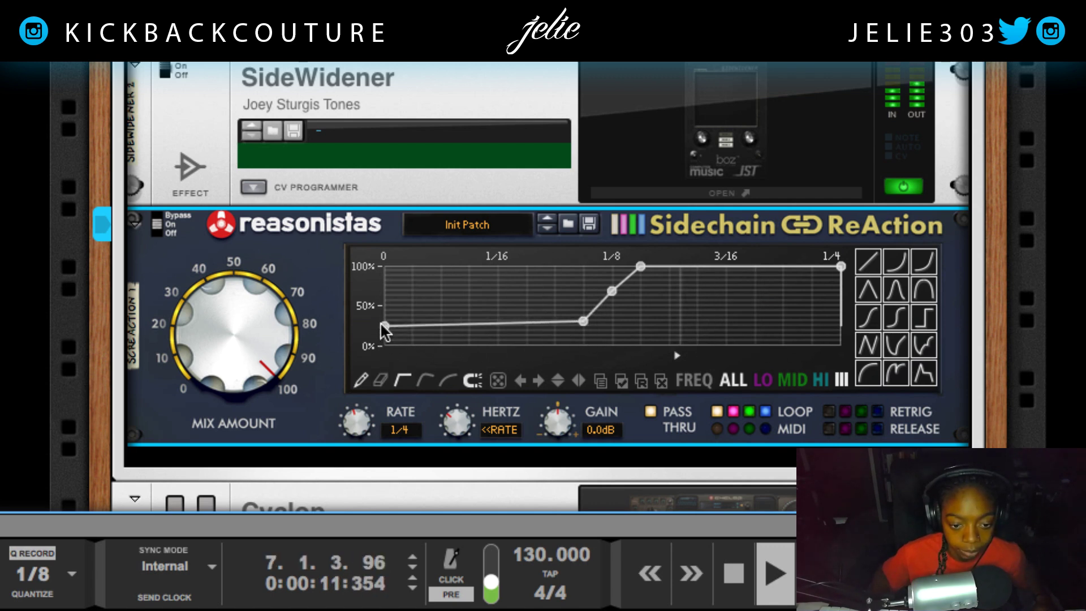